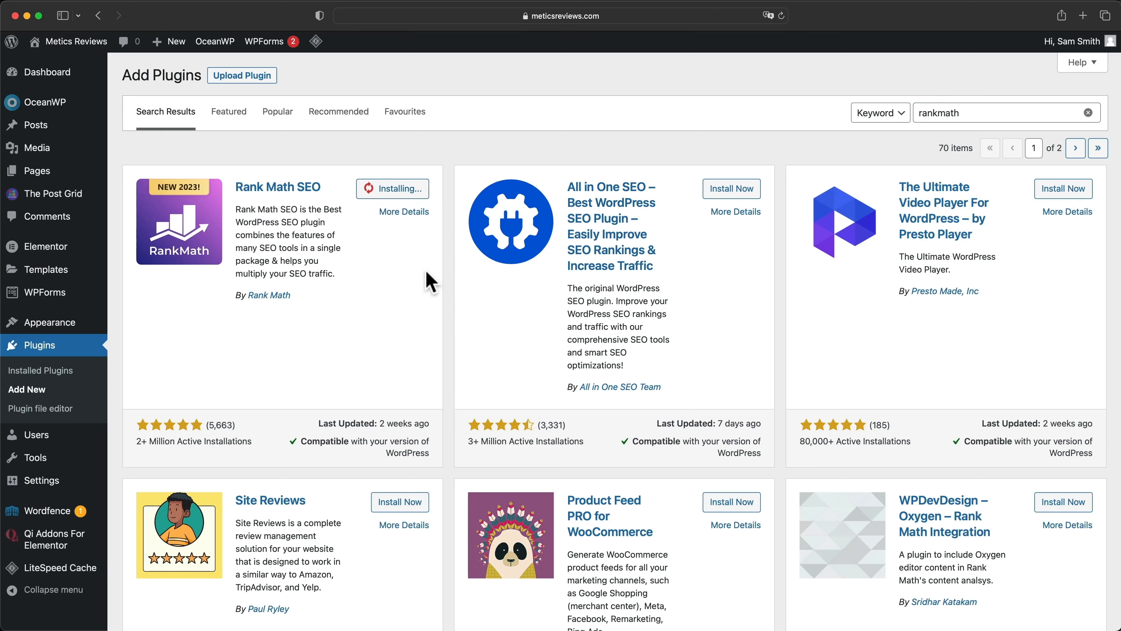
Activate the Rank Math SEO plugin, start connecting an account, and open the registration form for a new free account.
click(403, 195)
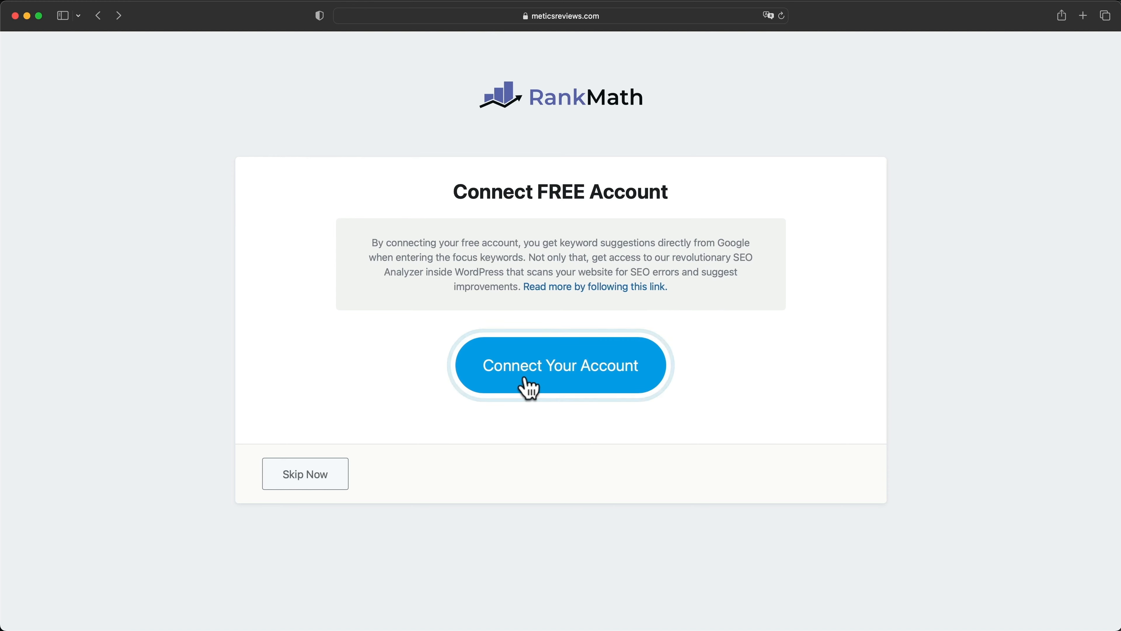
click(583, 381)
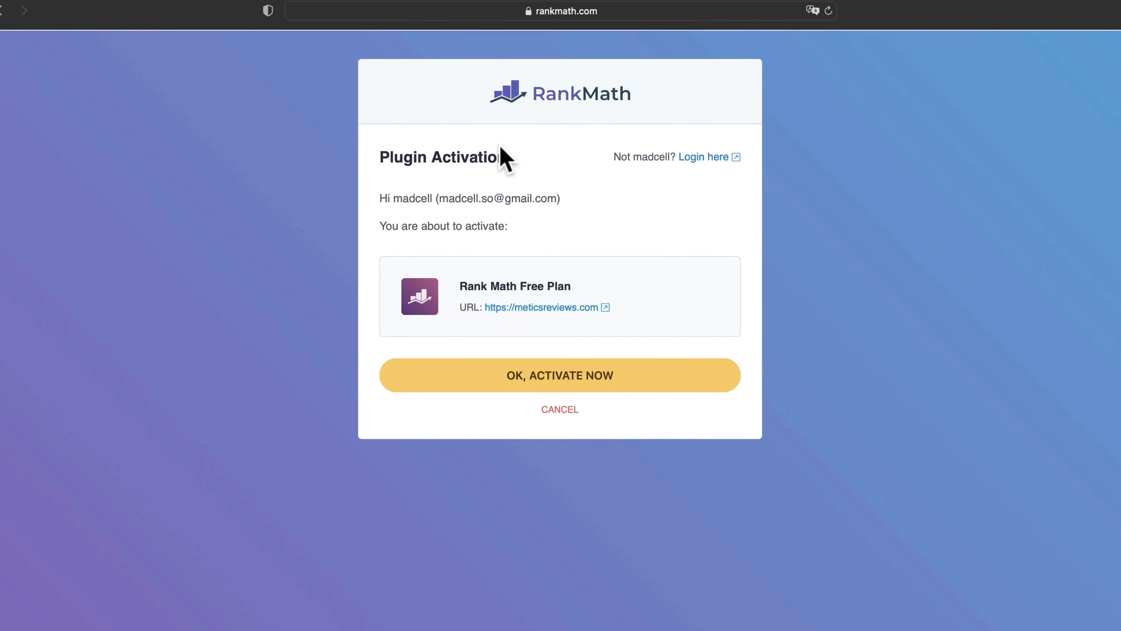
click(703, 158)
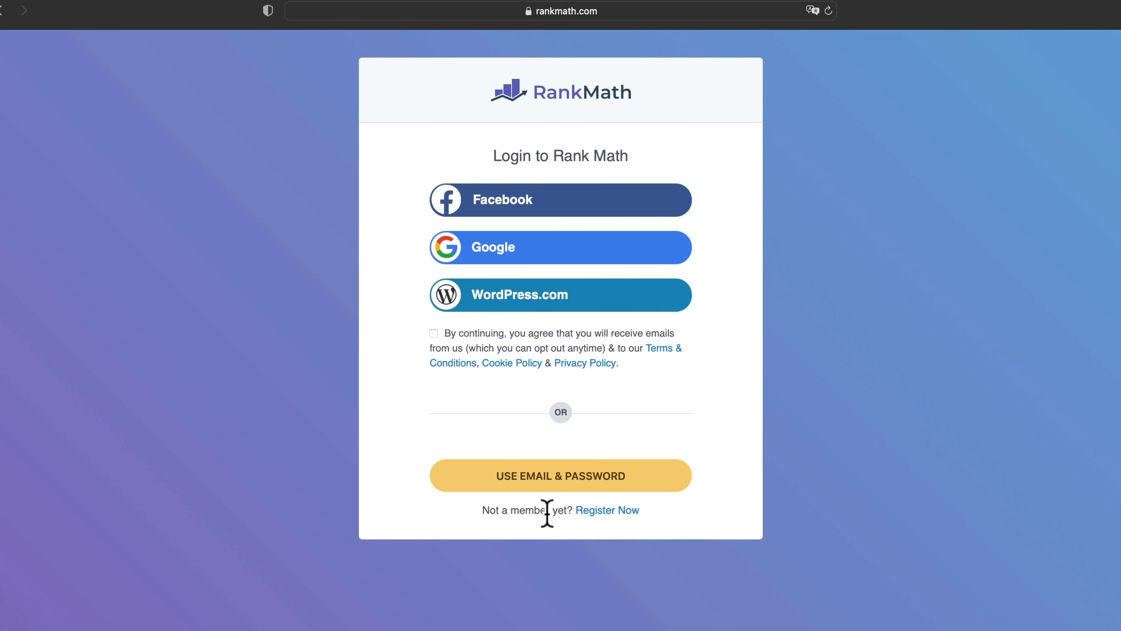
click(608, 513)
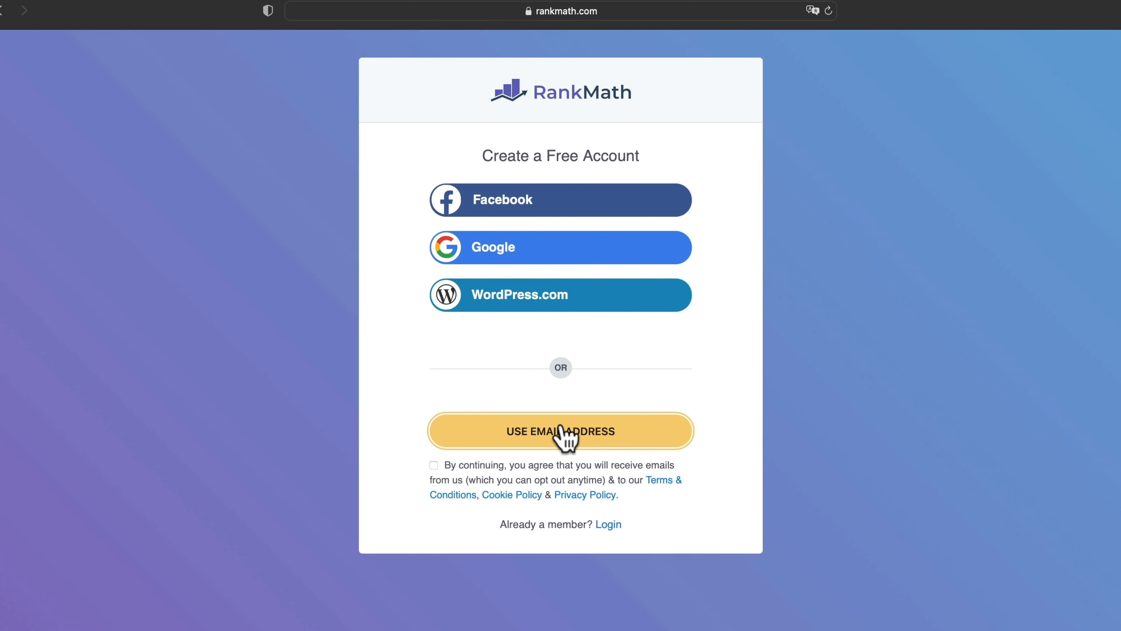
Accept the terms, register with the account name and email address, and activate the Rank Math Free Plan for the site.
click(434, 465)
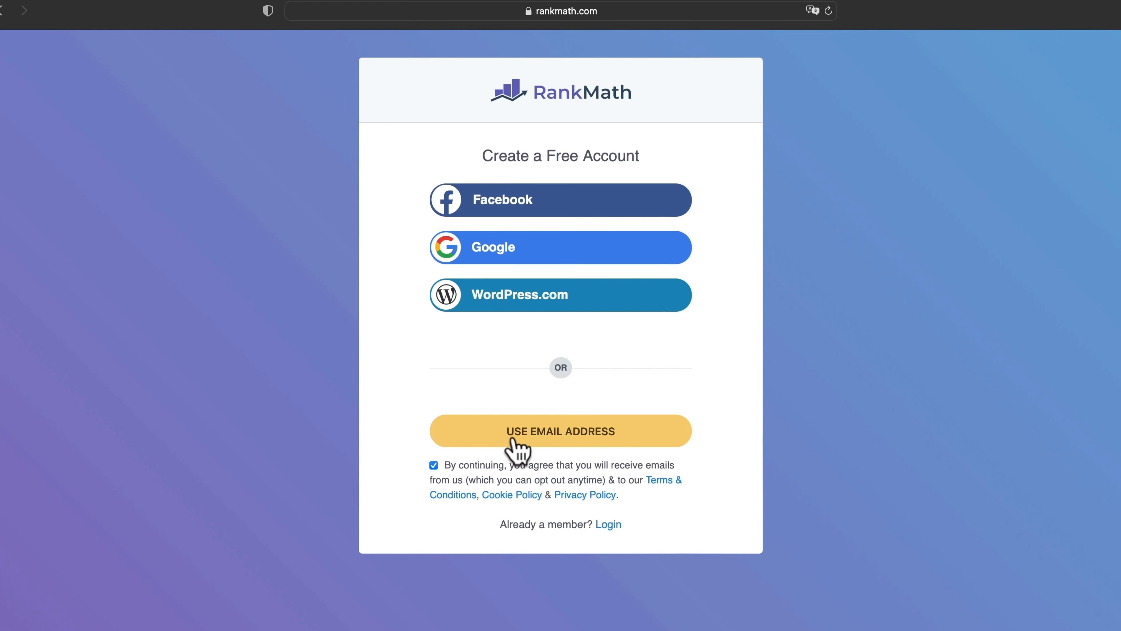
click(563, 432)
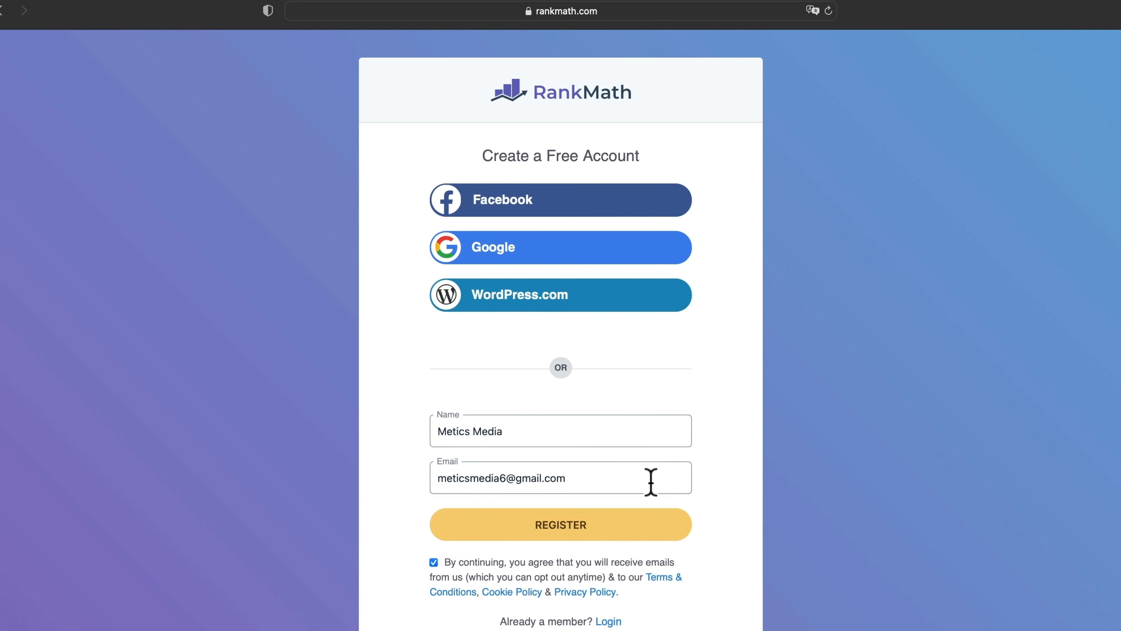
click(611, 533)
click(593, 377)
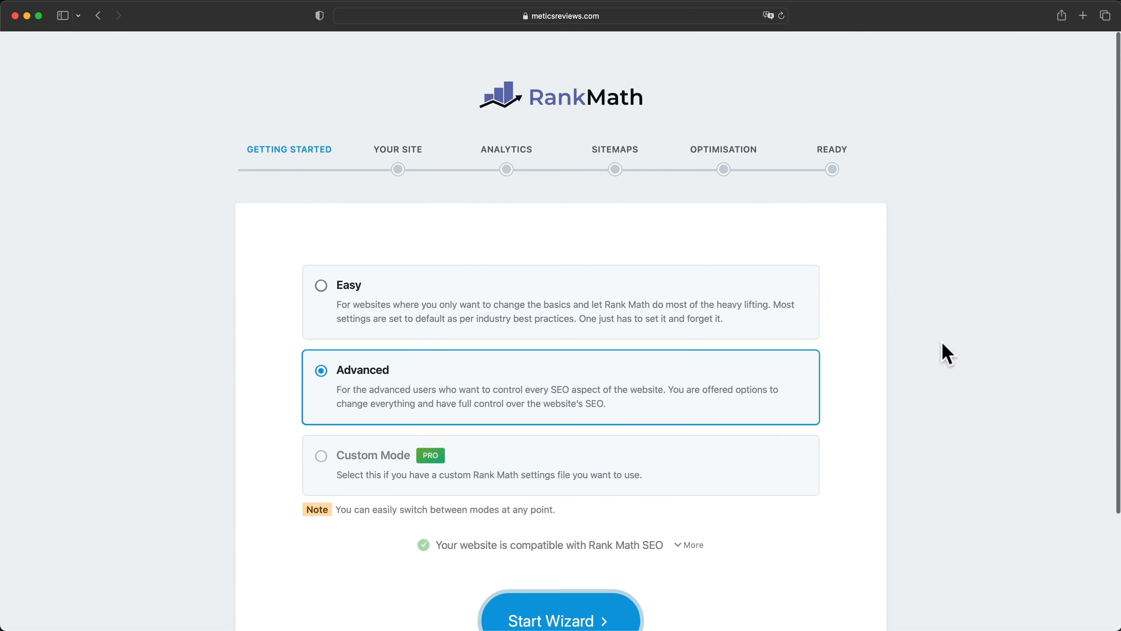
Start the Rank Math setup wizard in Advanced mode.
scroll(396, 328, down, 2)
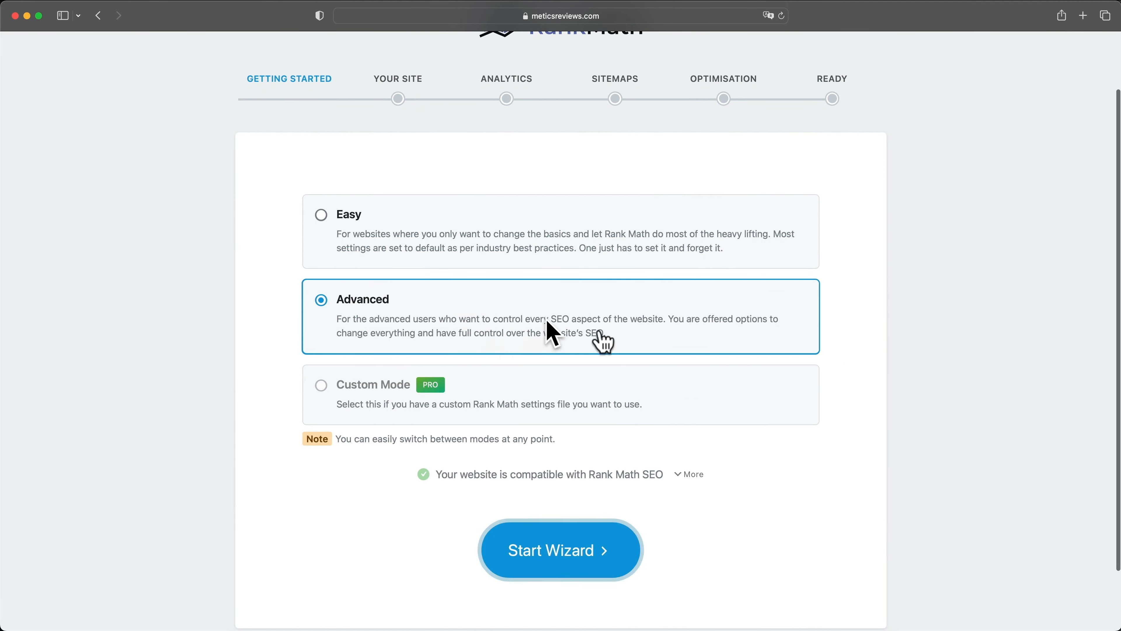
scroll(653, 369, down, 2)
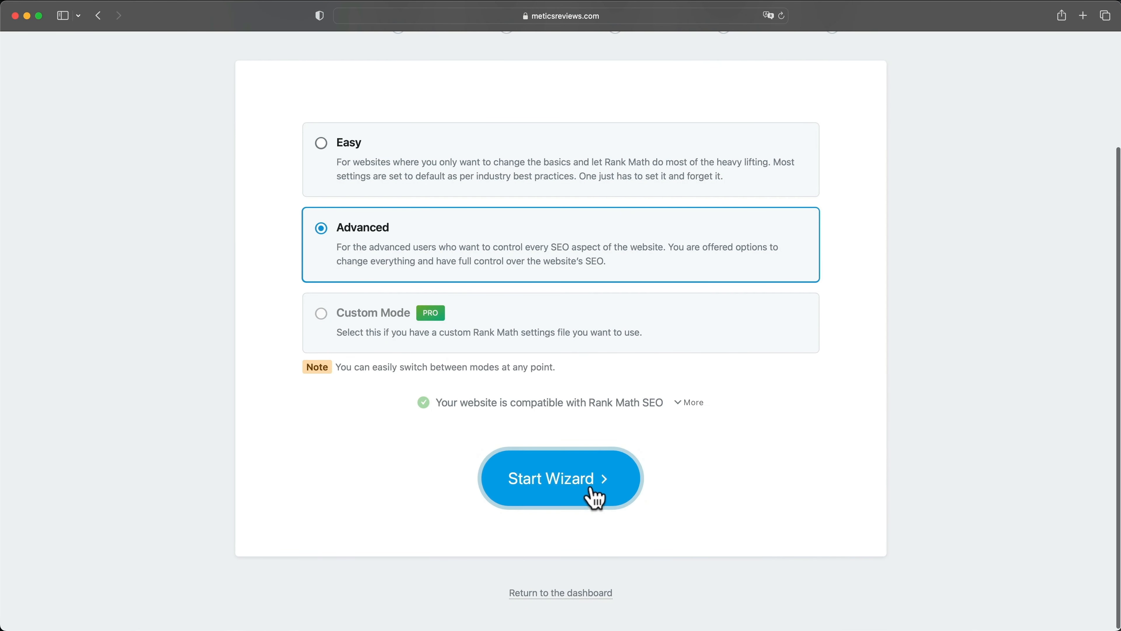
click(591, 496)
Choose Personal Blog as the website type and check the website name, alternate name and organization name fields.
click(644, 362)
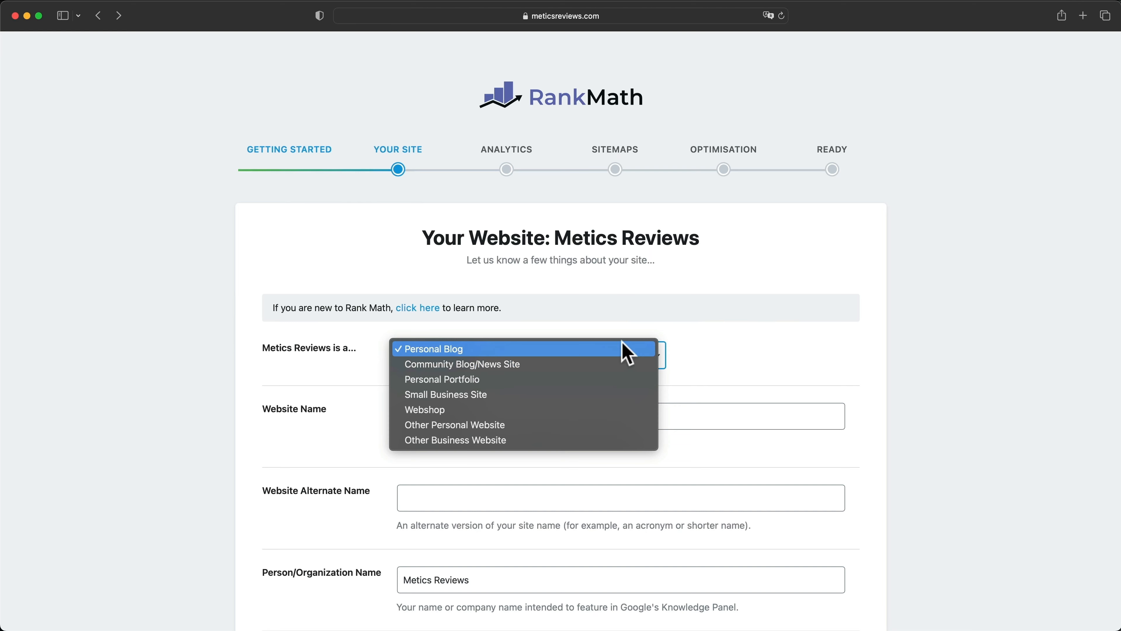
click(628, 353)
scroll(728, 363, down, 5)
drag(468, 312, 392, 313)
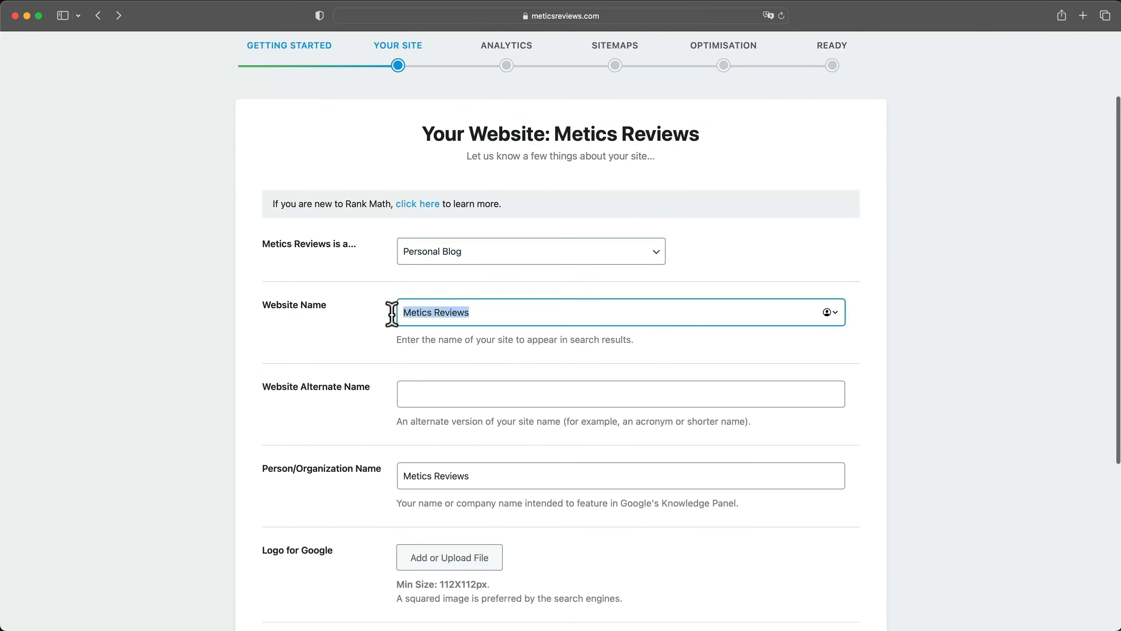
scroll(494, 365, down, 7)
key(Tab)
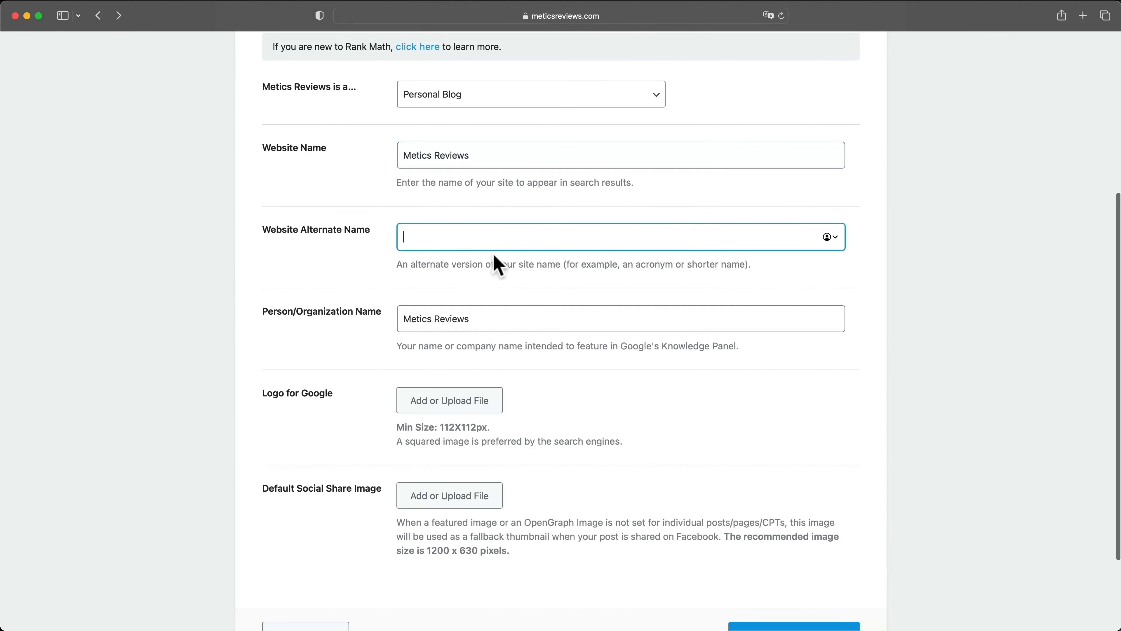
scroll(494, 301, down, 1)
key(Tab)
scroll(382, 307, down, 3)
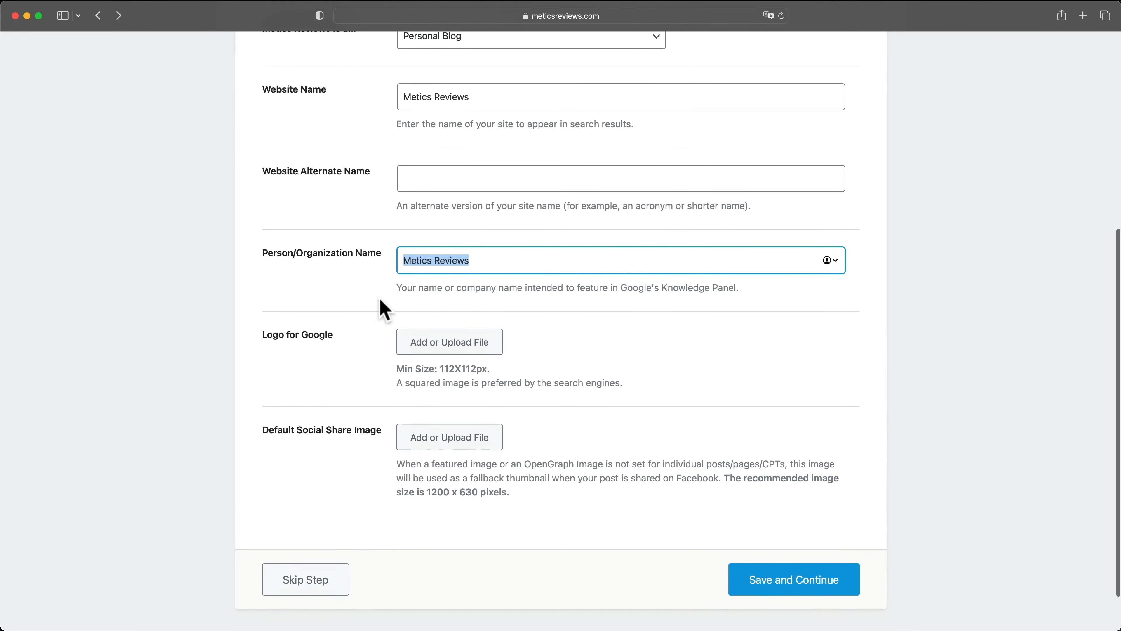
click(381, 312)
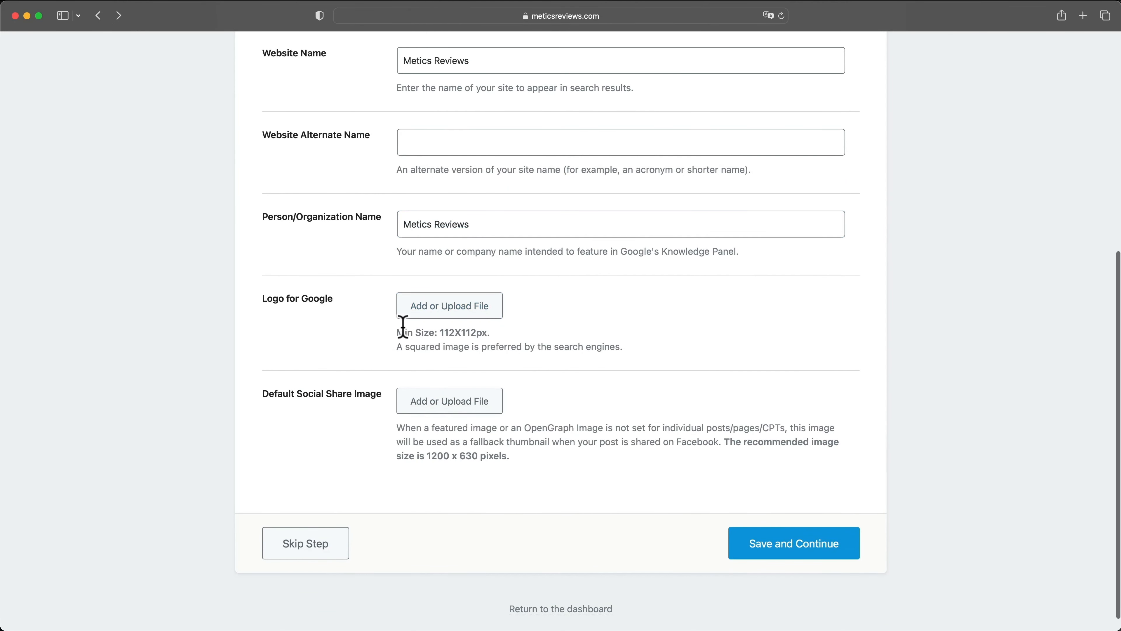
Add the square Metics Reviews logo as the Logo for Google and save the site details to continue the wizard.
click(477, 325)
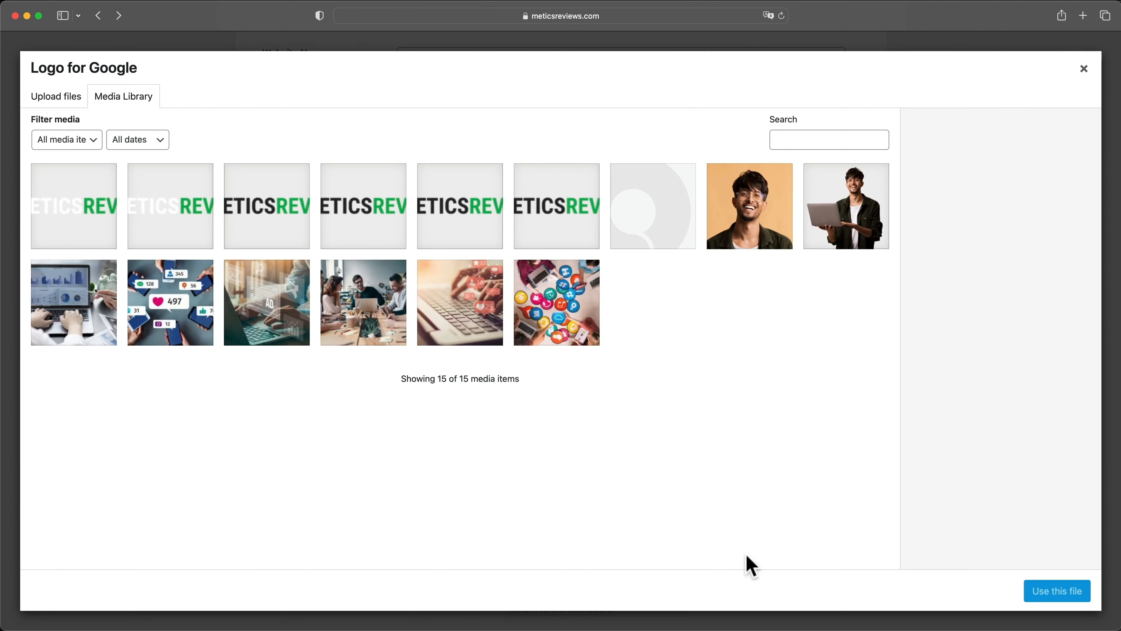
drag(530, 627, 510, 454)
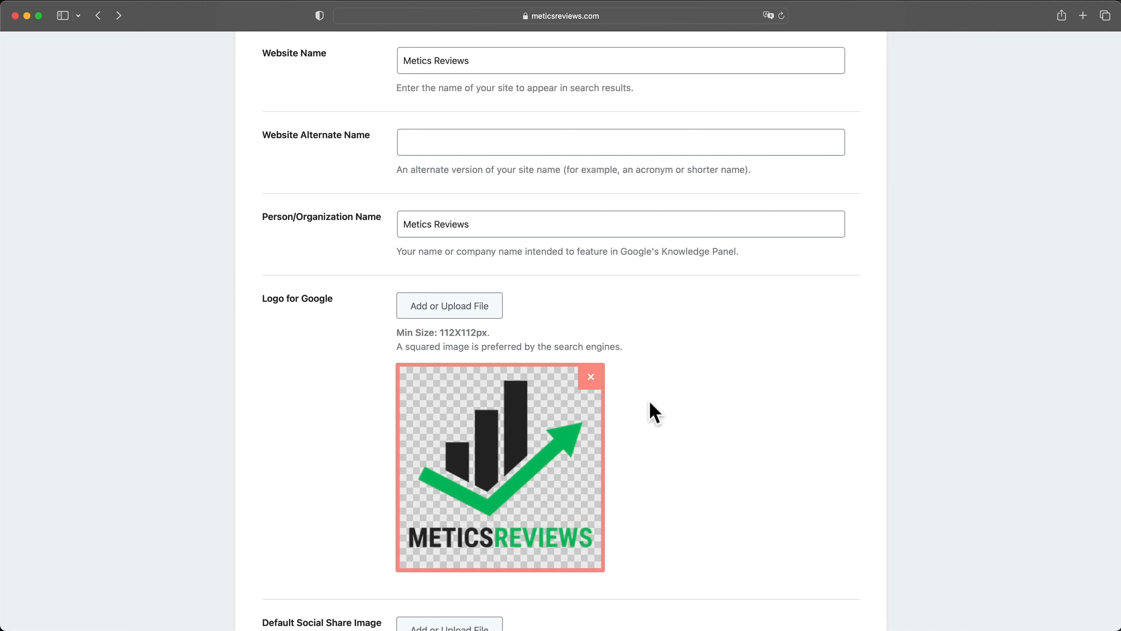
scroll(653, 410, down, 3)
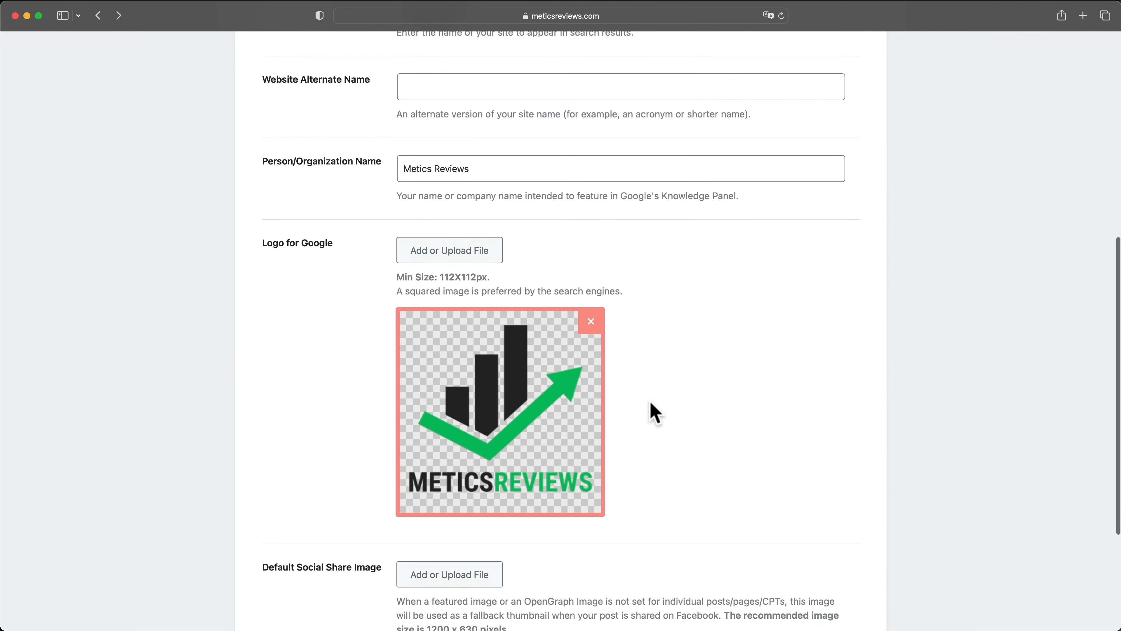
scroll(656, 412, down, 3)
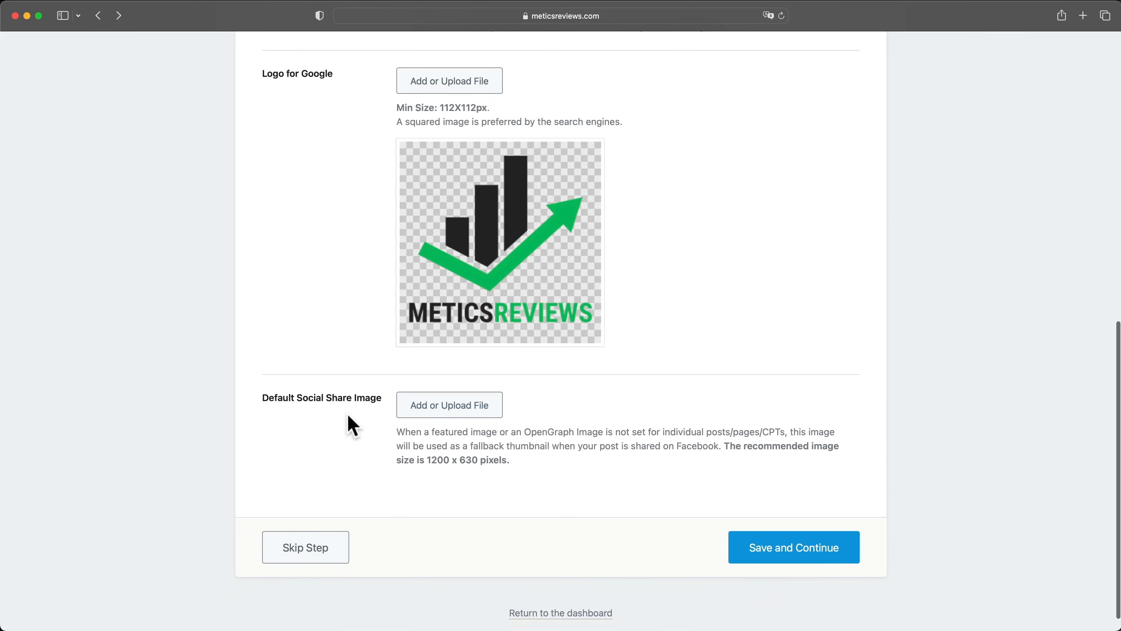
scroll(375, 422, down, 1)
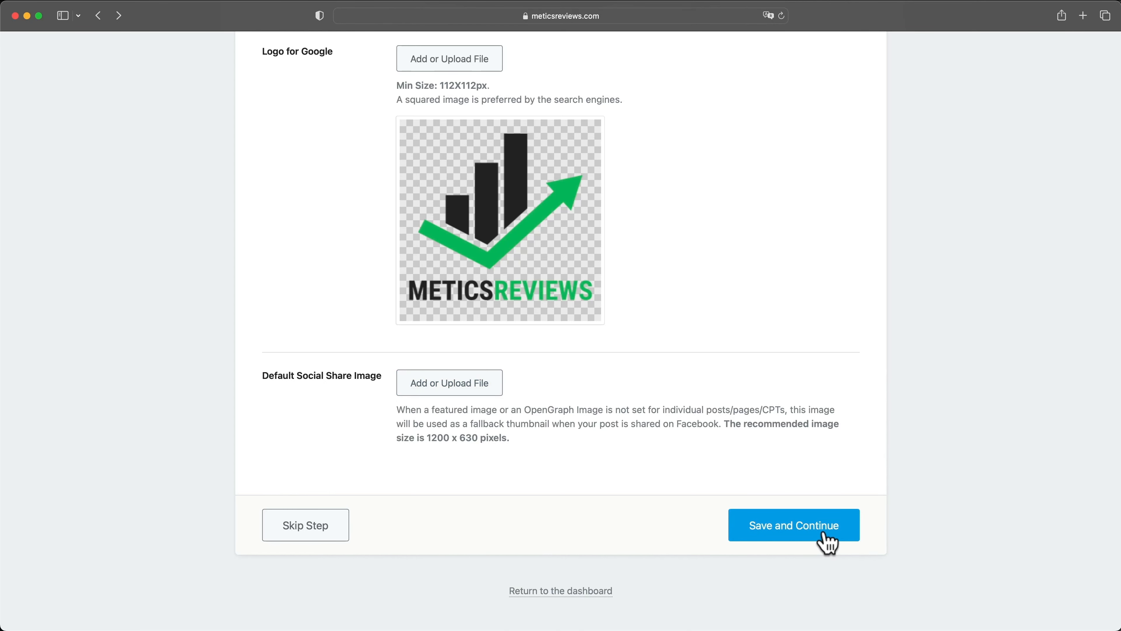
click(829, 544)
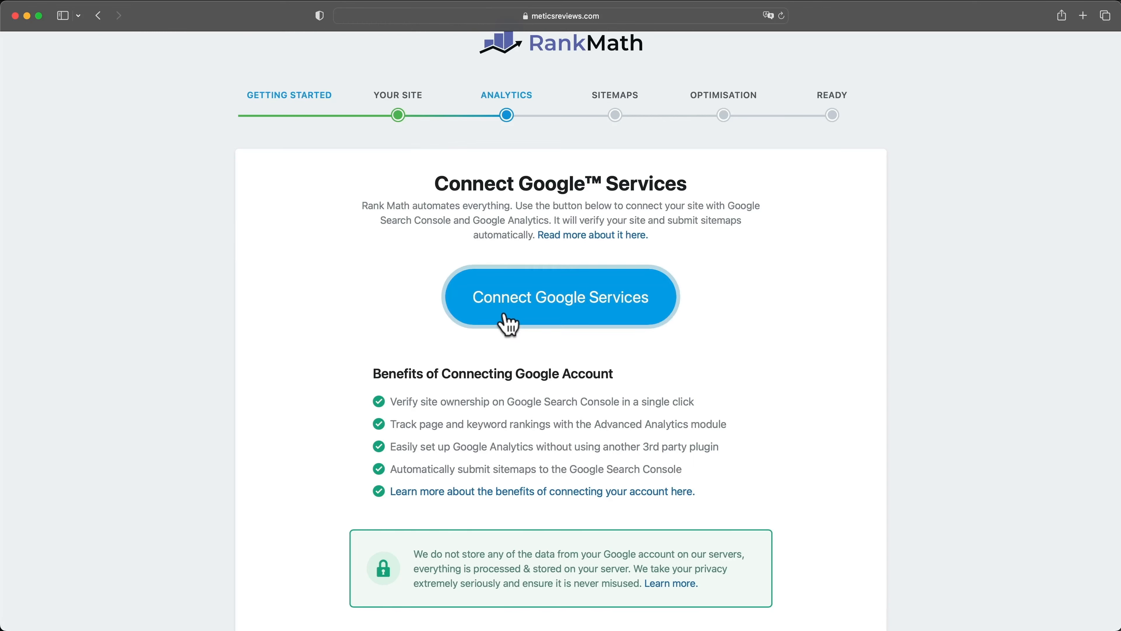
Connect Google Services, granting Rank Math SEO all the requested Analytics and Search Console permissions on the Google account.
click(575, 311)
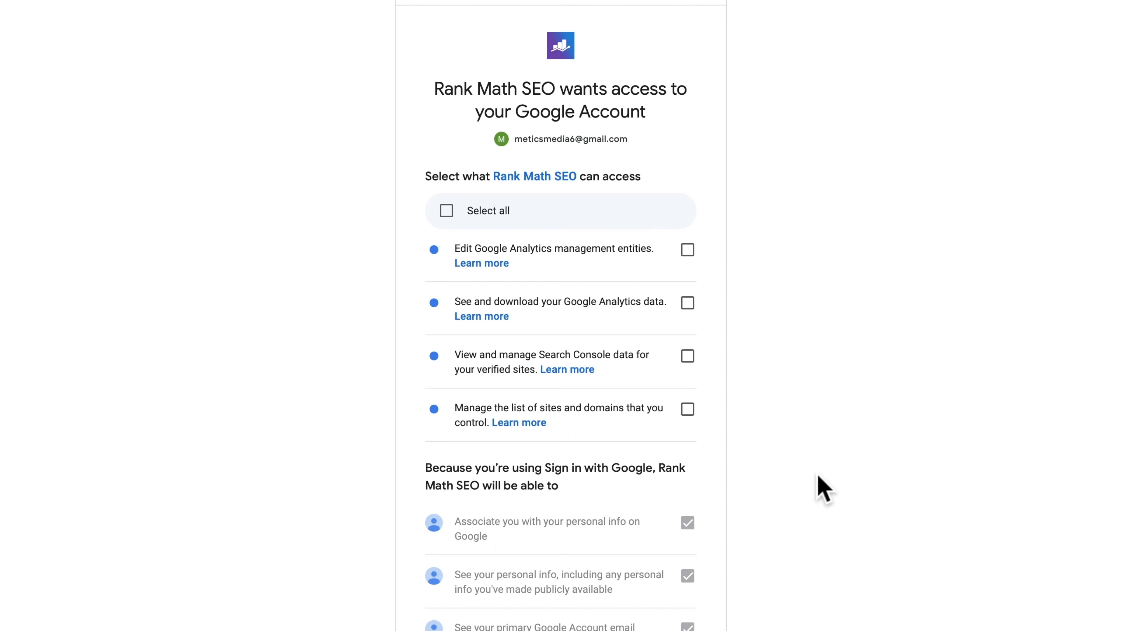
click(447, 214)
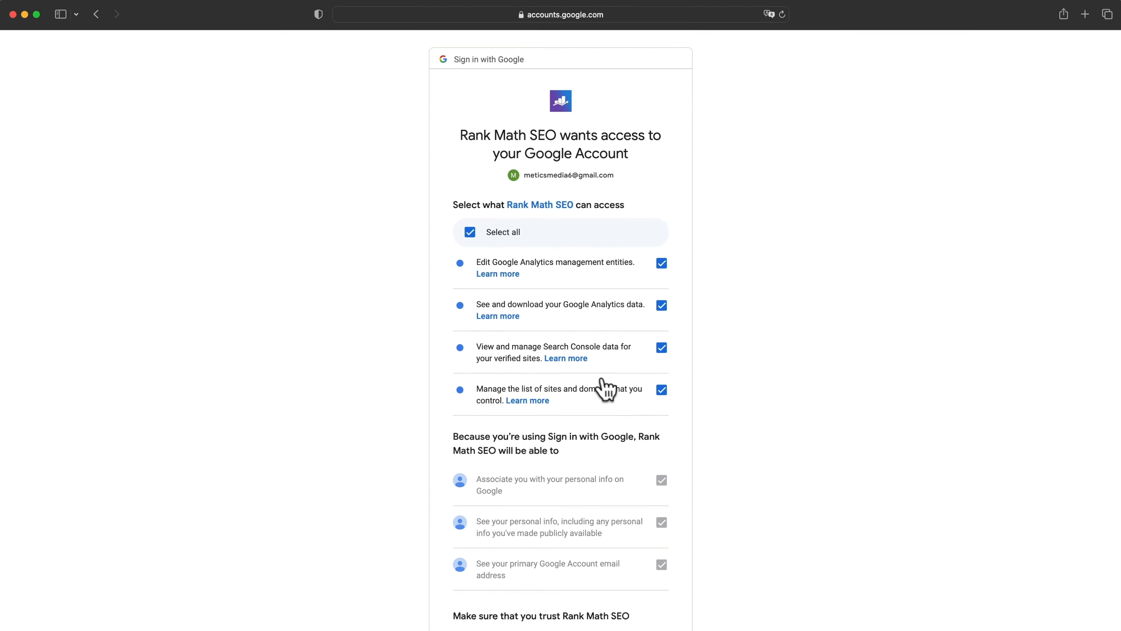
scroll(607, 388, down, 5)
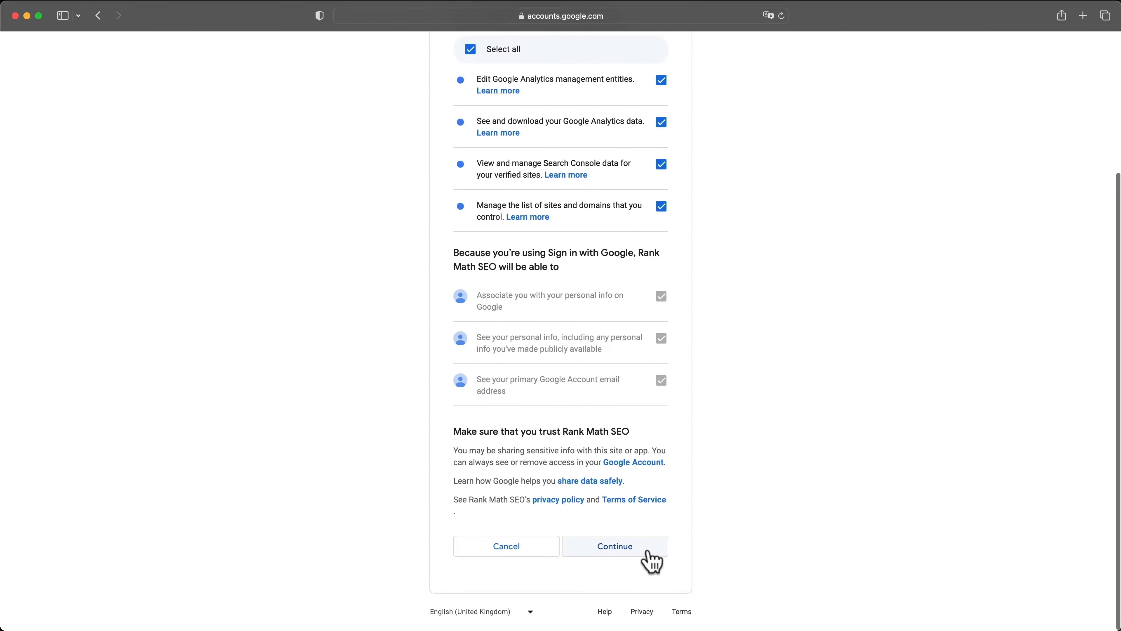
click(614, 546)
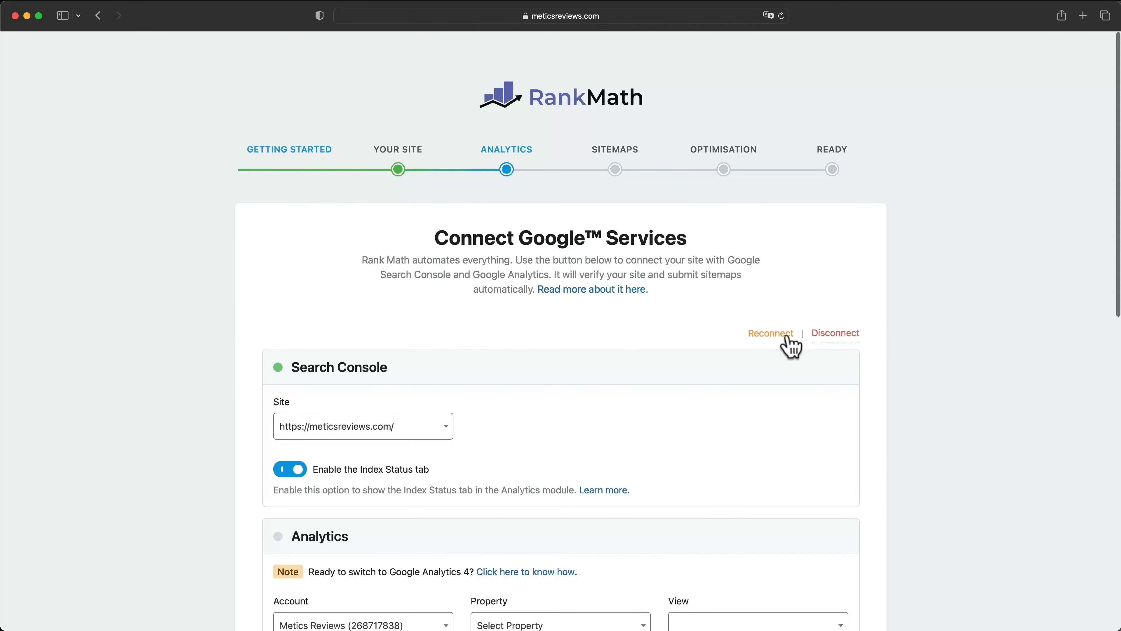
Examine the Search Console site and Index Status settings and the Analytics account, property and view settings.
scroll(791, 346, down, 3)
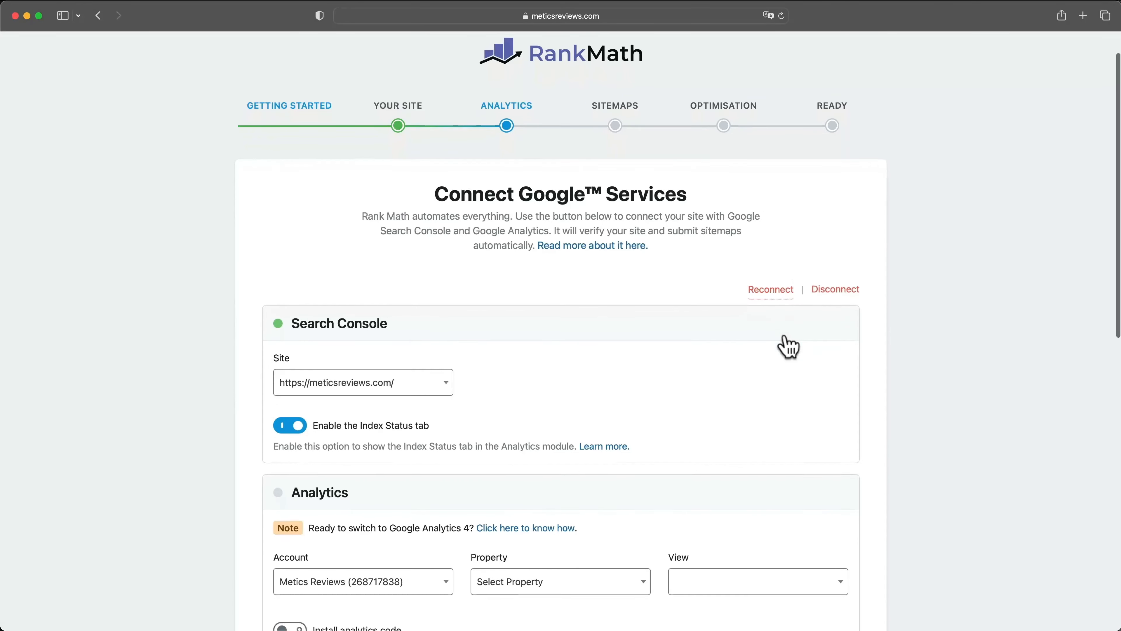
scroll(786, 337, down, 1)
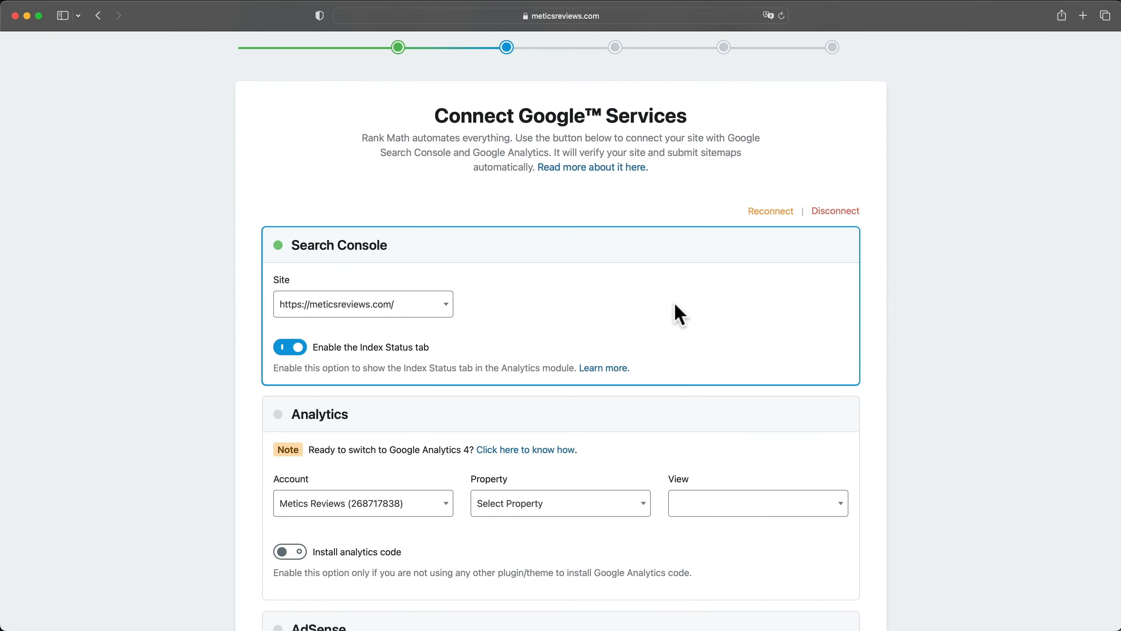
scroll(518, 305, up, 1)
scroll(525, 315, up, 1)
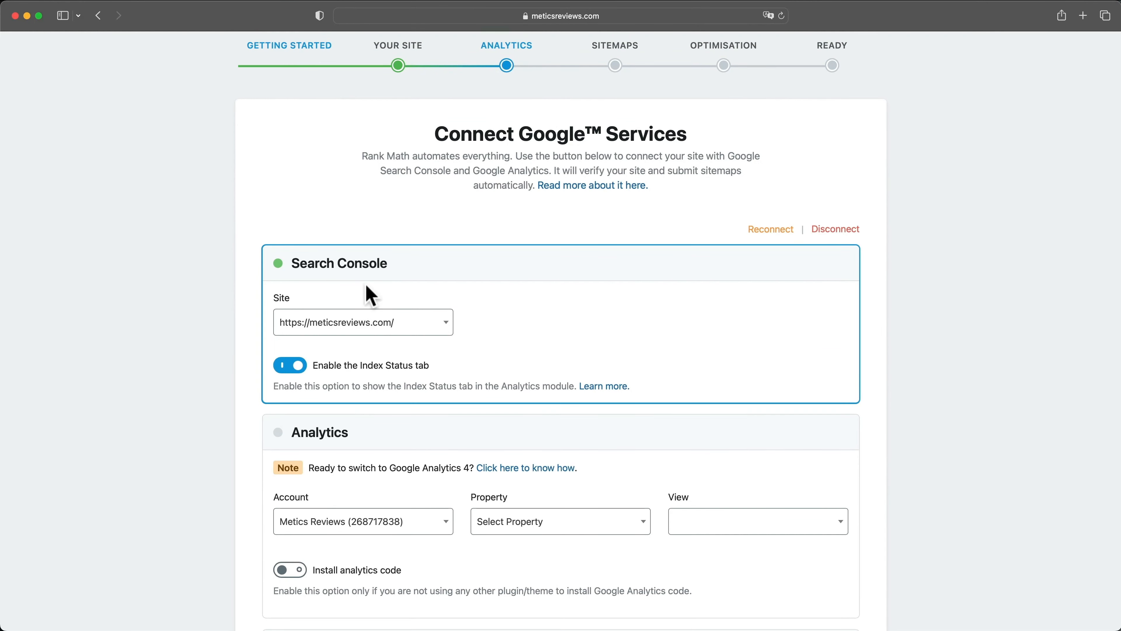
scroll(417, 355, down, 2)
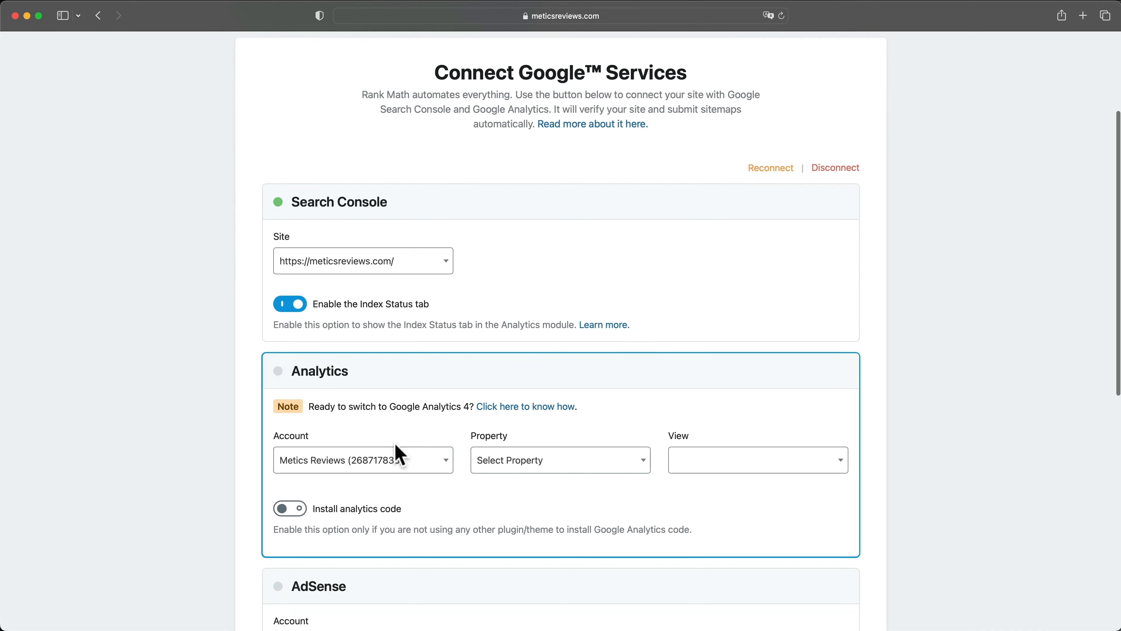
scroll(522, 325, up, 2)
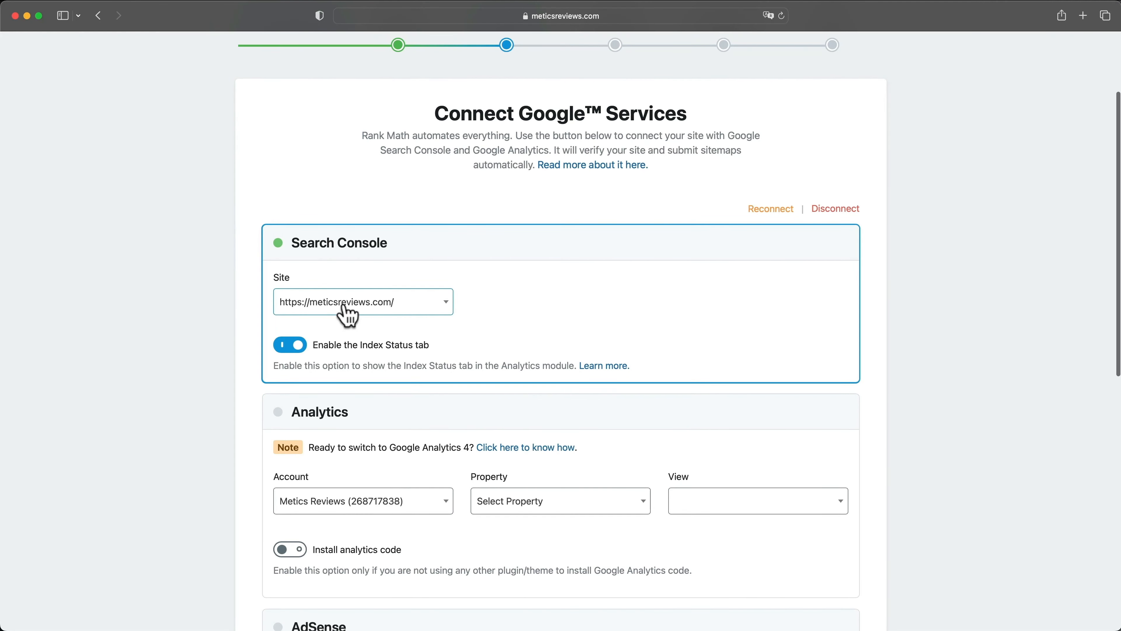
scroll(358, 497, down, 1)
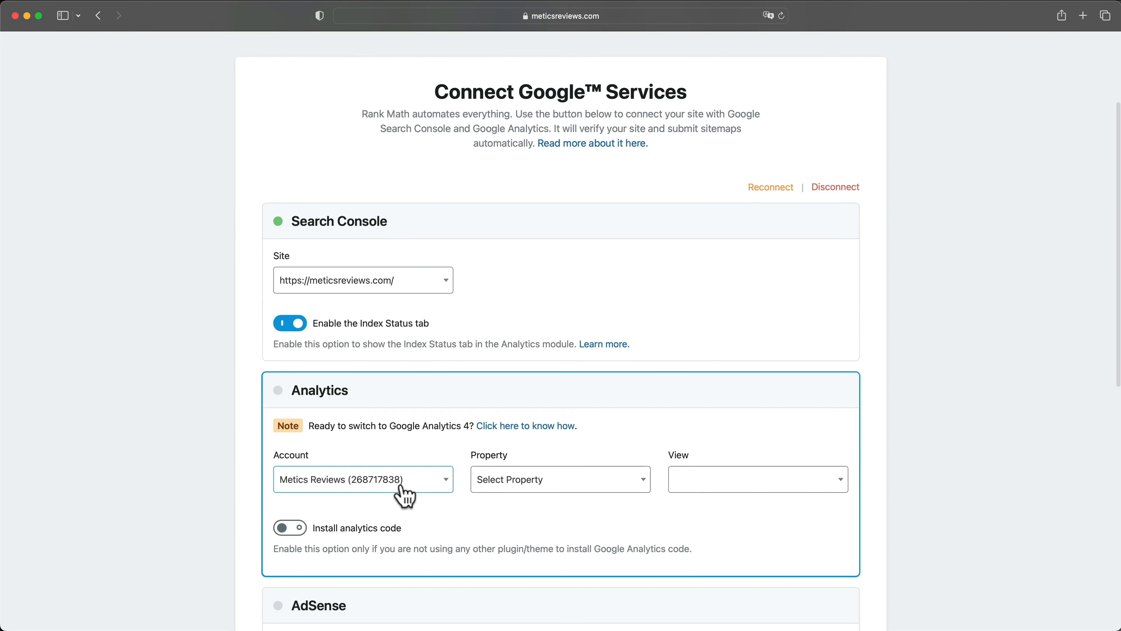
scroll(395, 493, up, 1)
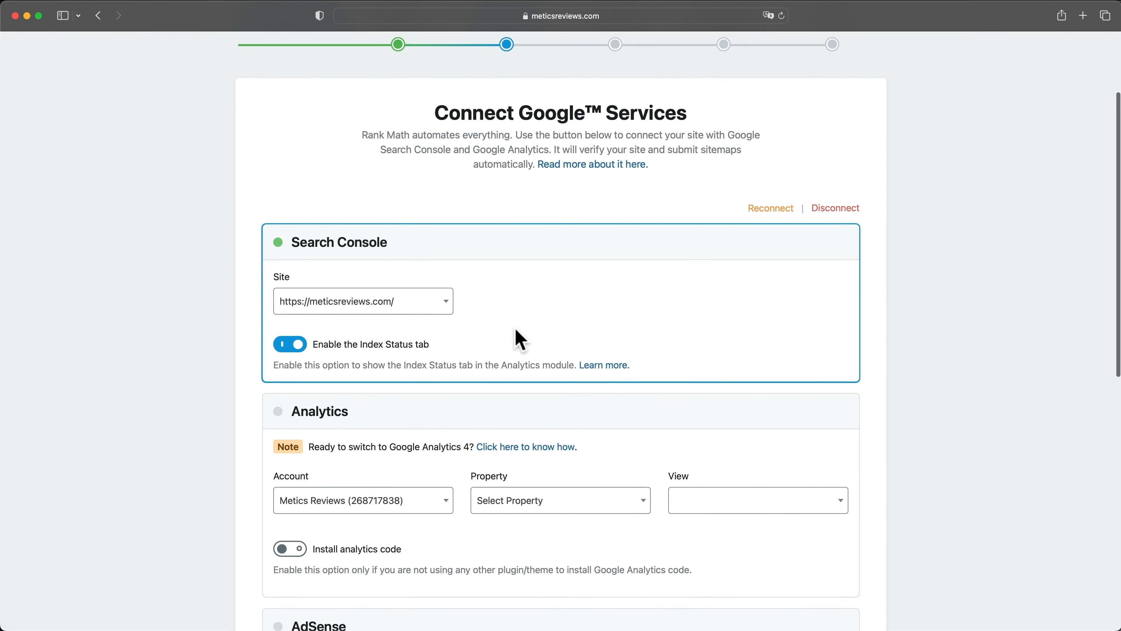
scroll(517, 332, up, 2)
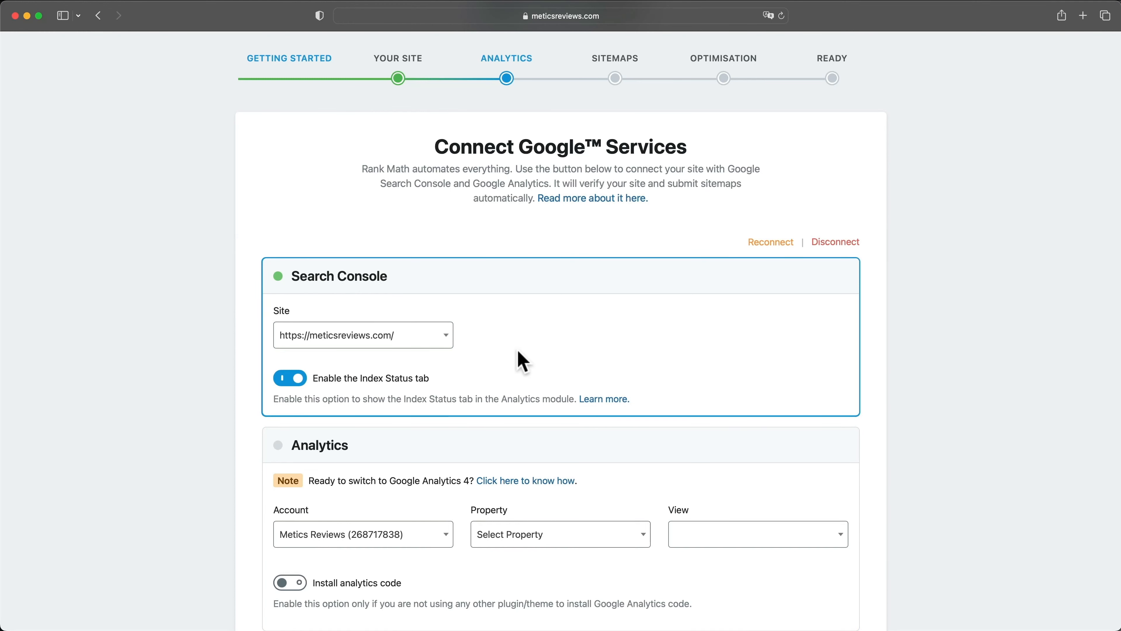
scroll(520, 350, up, 1)
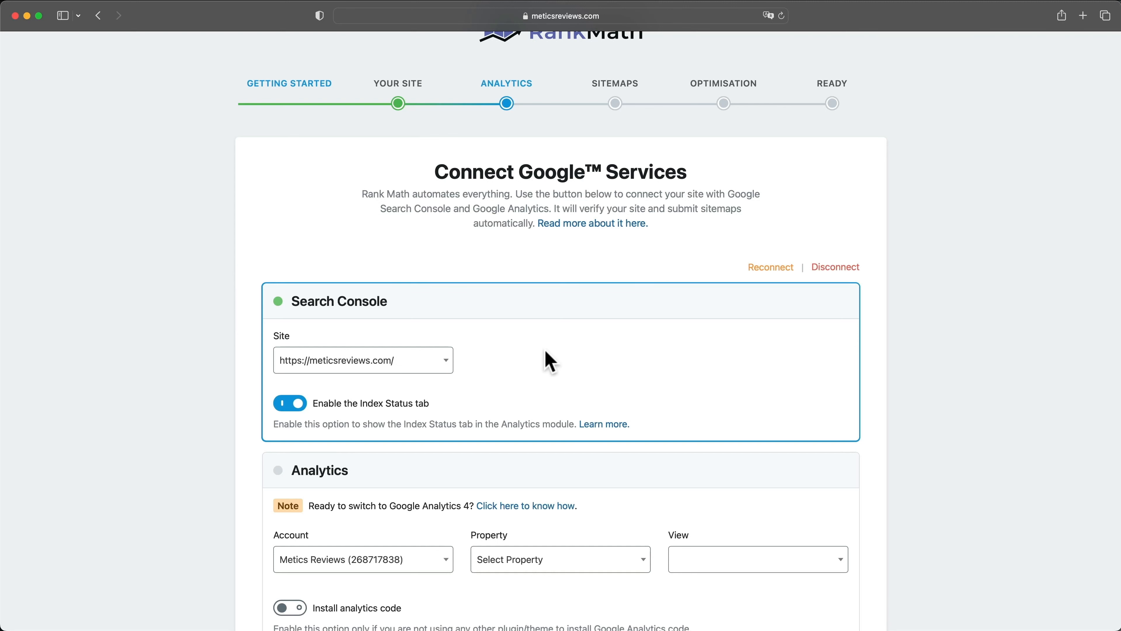
scroll(536, 351, down, 2)
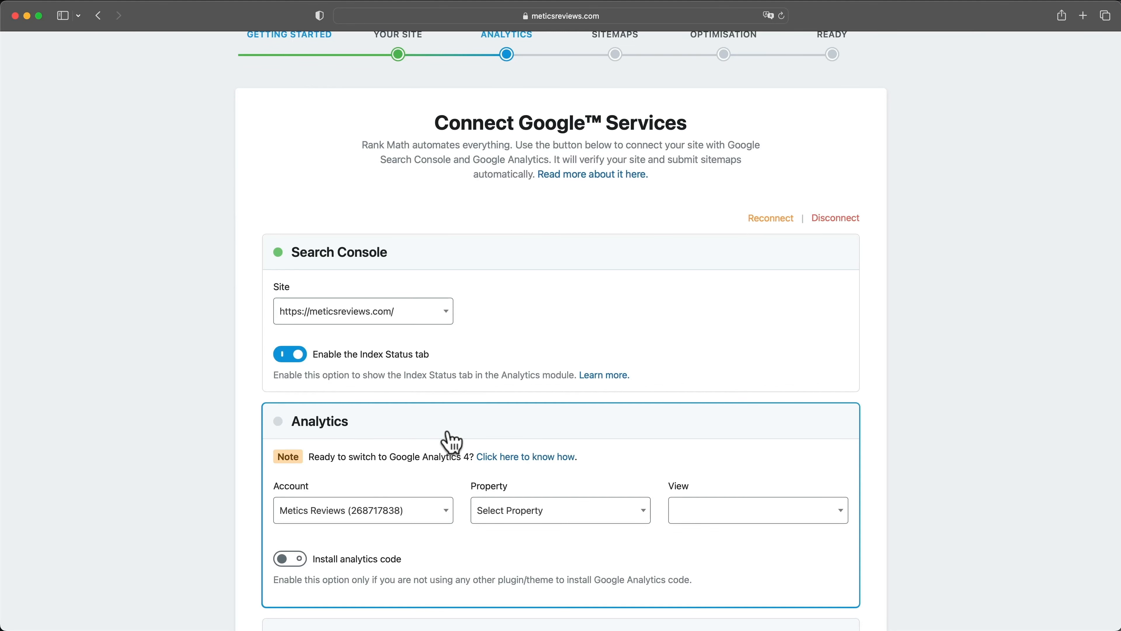
scroll(488, 376, down, 1)
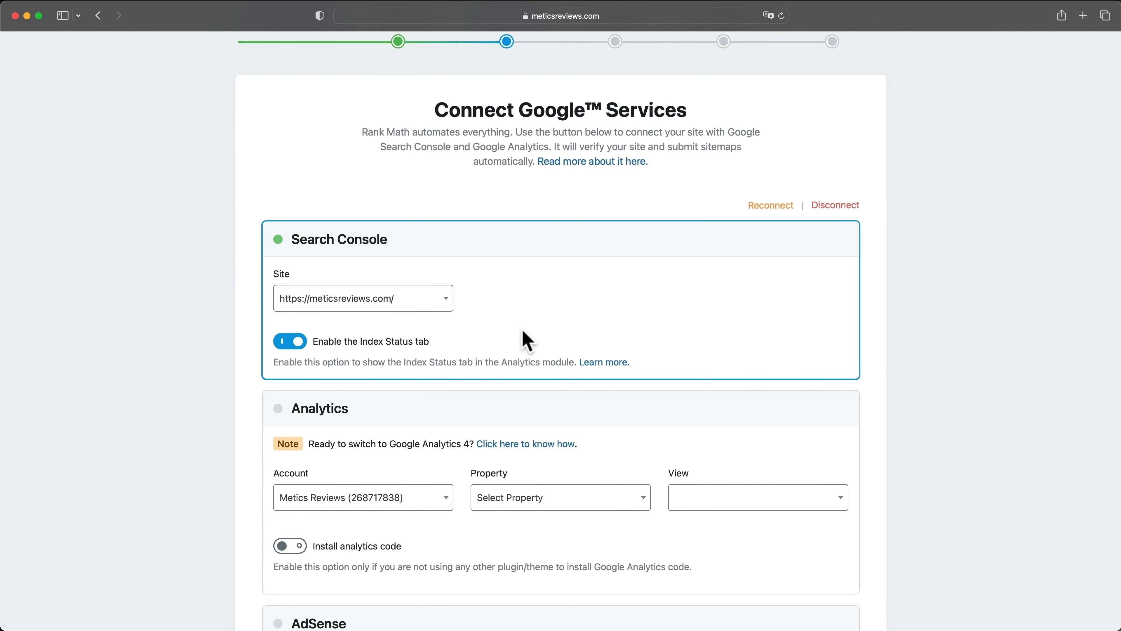
Select the Metics Reviews account as the Google Analytics account for the site.
scroll(503, 341, up, 5)
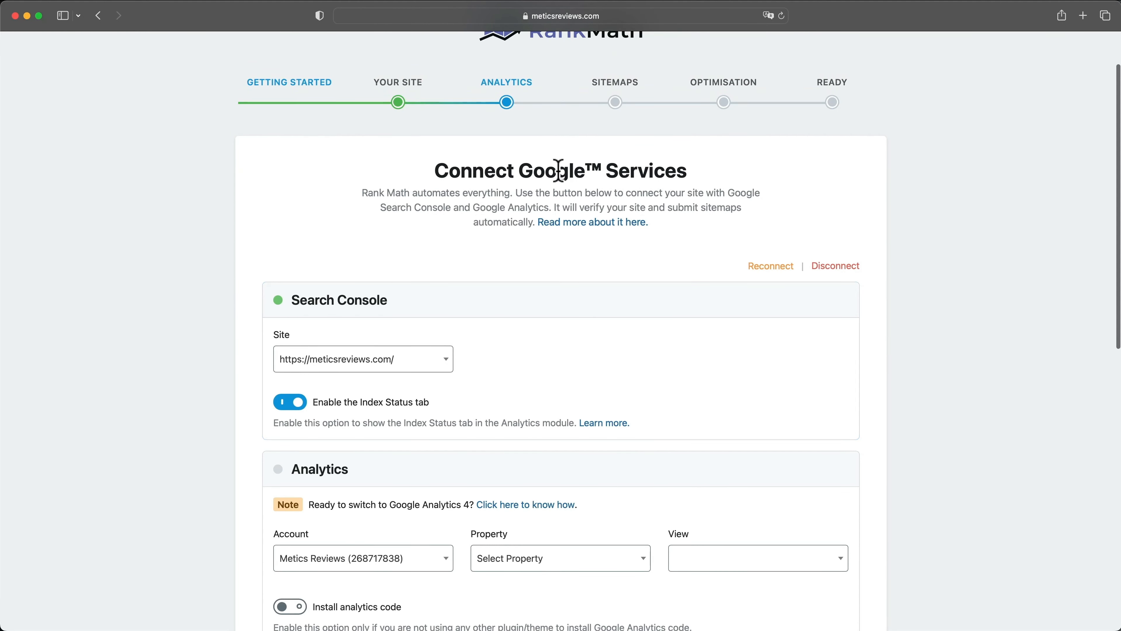
scroll(500, 393, down, 4)
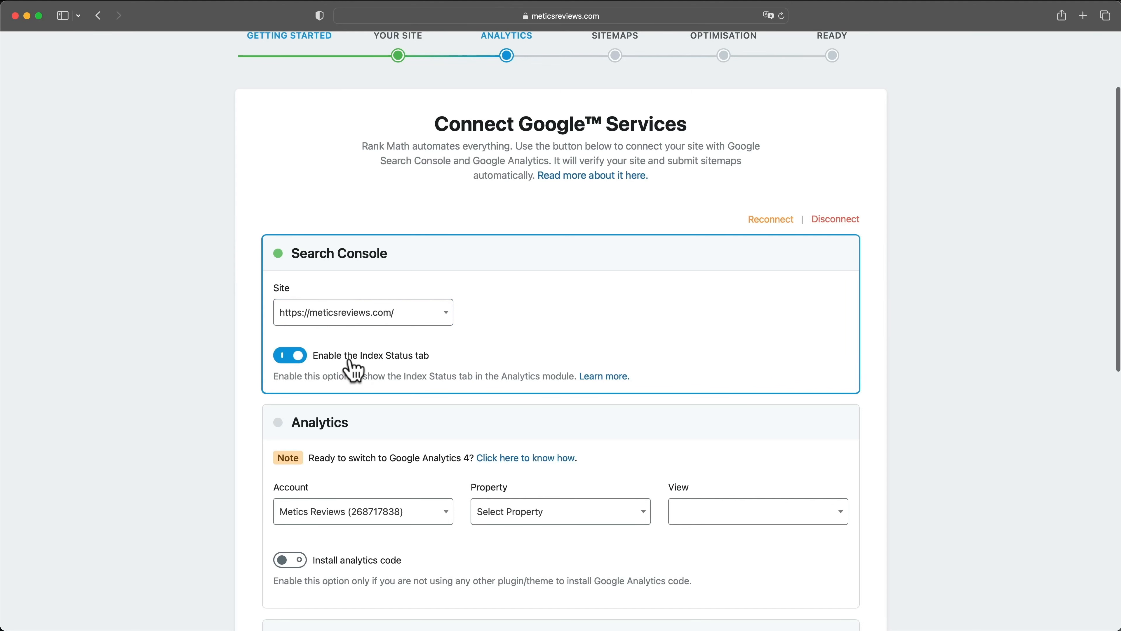
scroll(424, 370, down, 5)
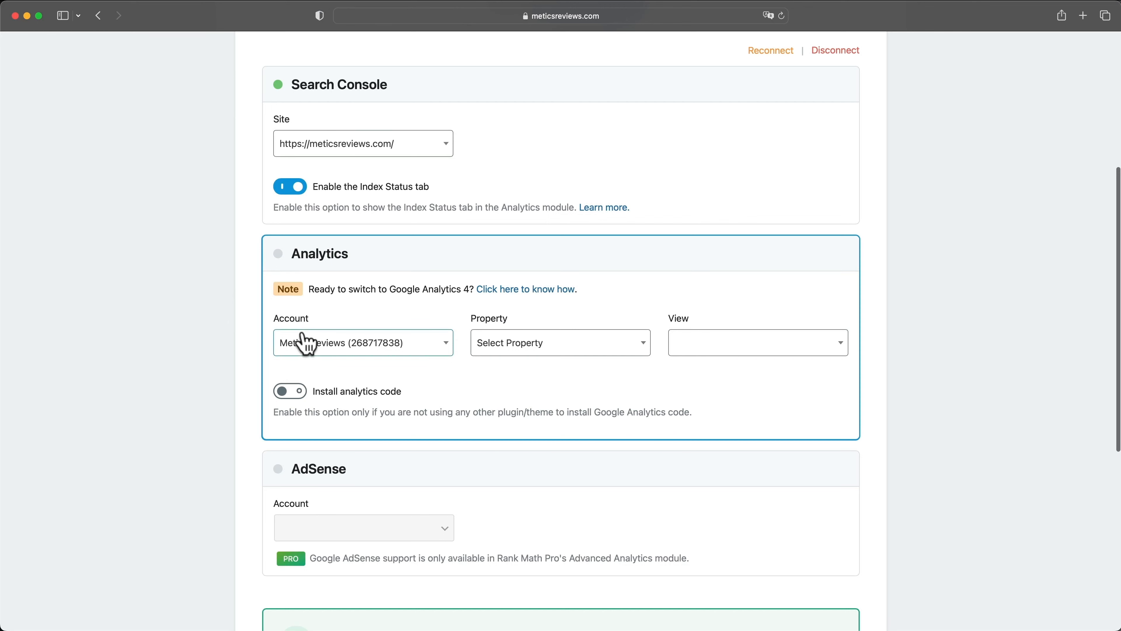
click(307, 345)
click(333, 394)
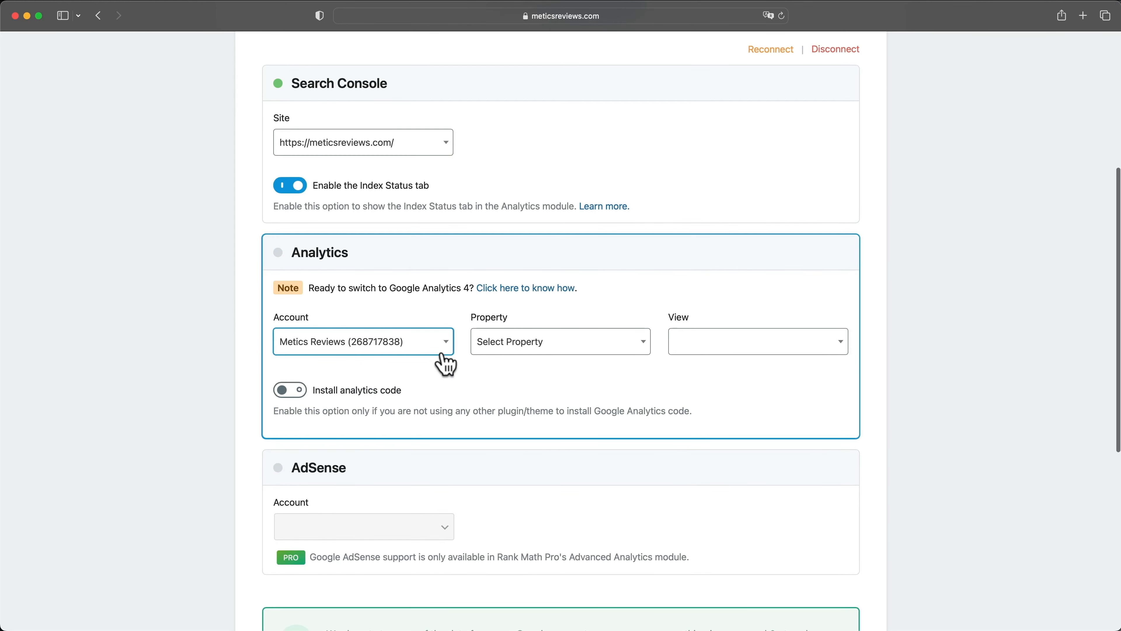
Create a new GA4 property for the Analytics account and choose Website as its data stream.
click(510, 352)
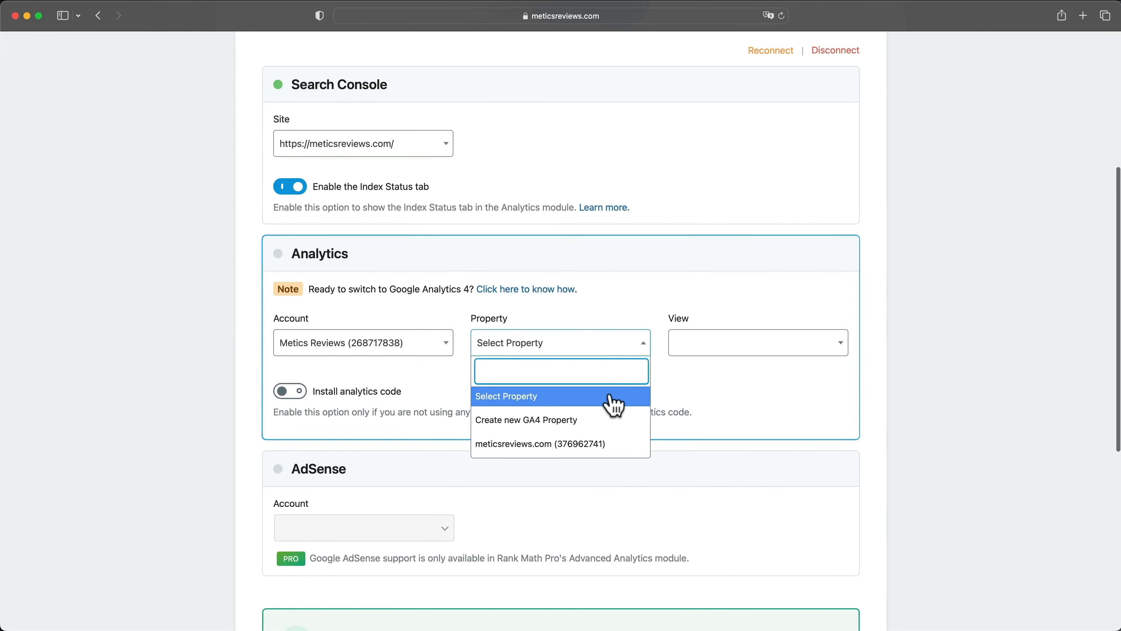
scroll(556, 422, down, 1)
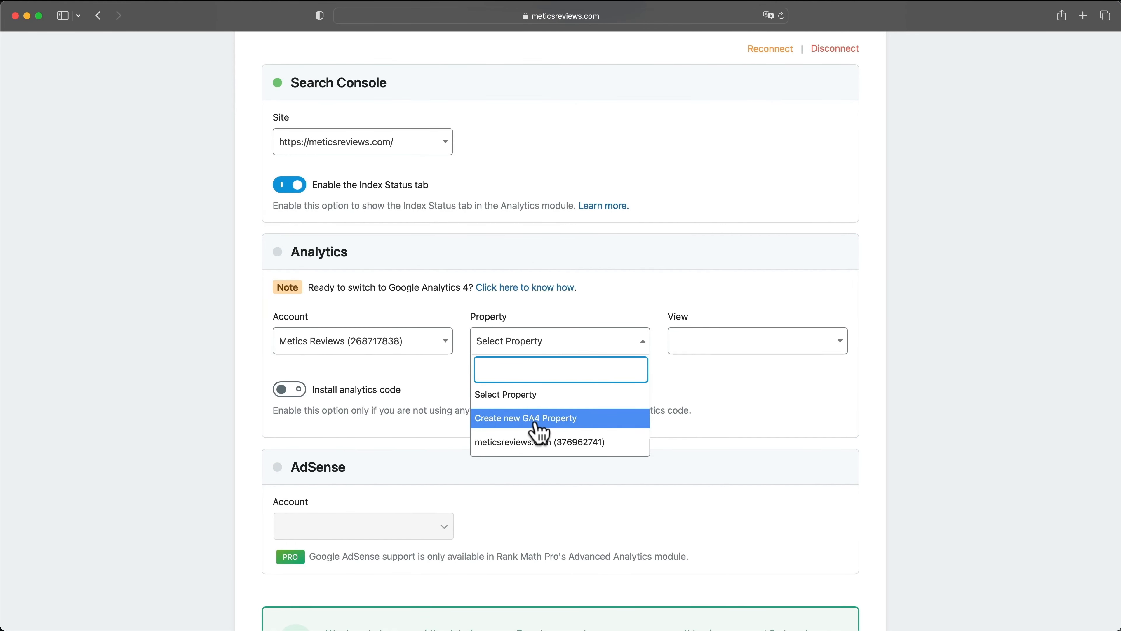
click(574, 423)
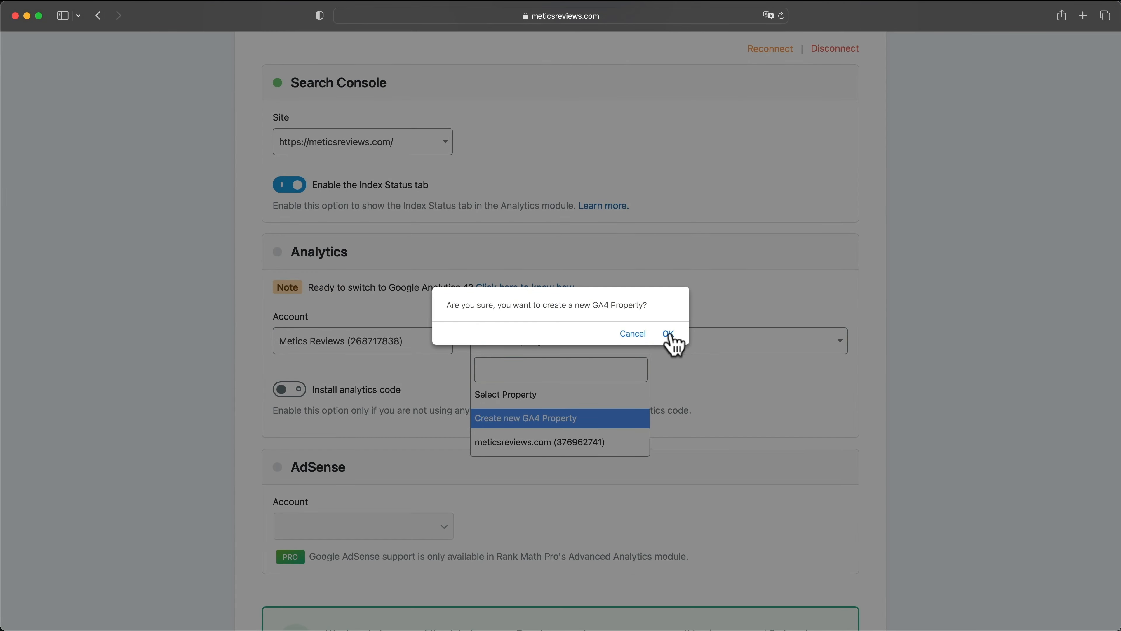
click(669, 335)
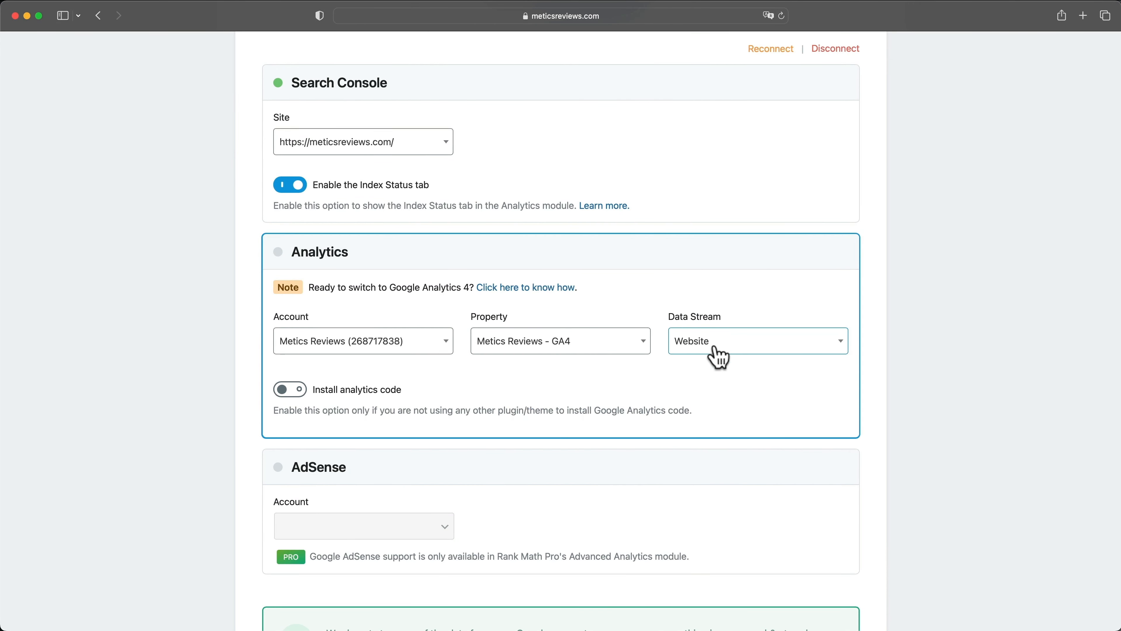
click(718, 347)
click(716, 397)
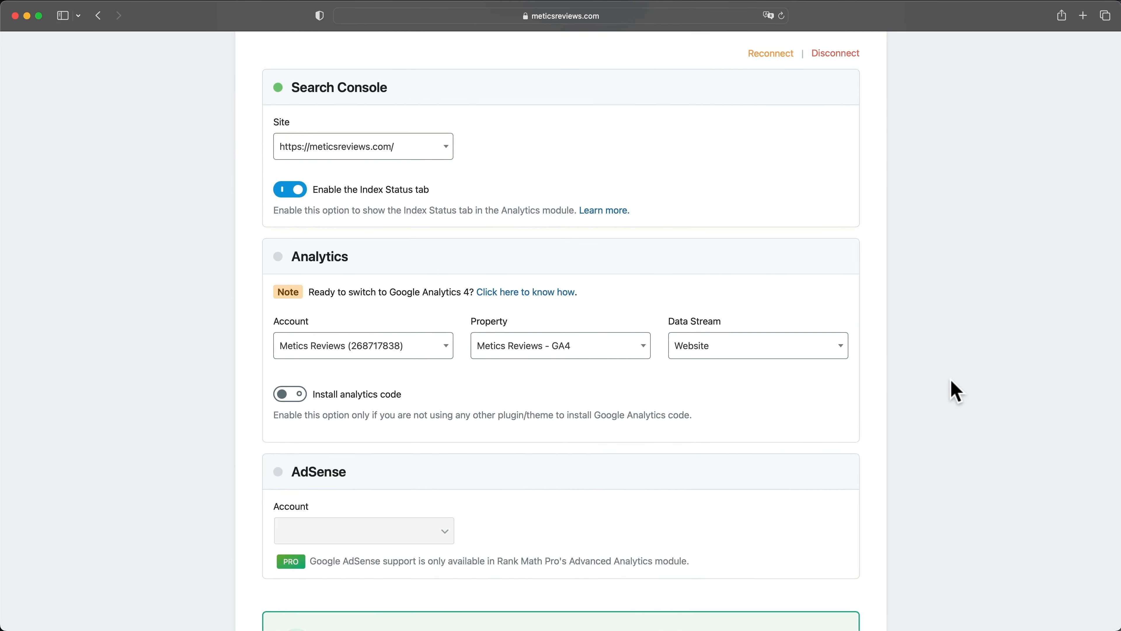
Save the Google services settings with Email Reports left off and continue to the sitemap setup.
scroll(951, 380, down, 2)
scroll(950, 379, down, 5)
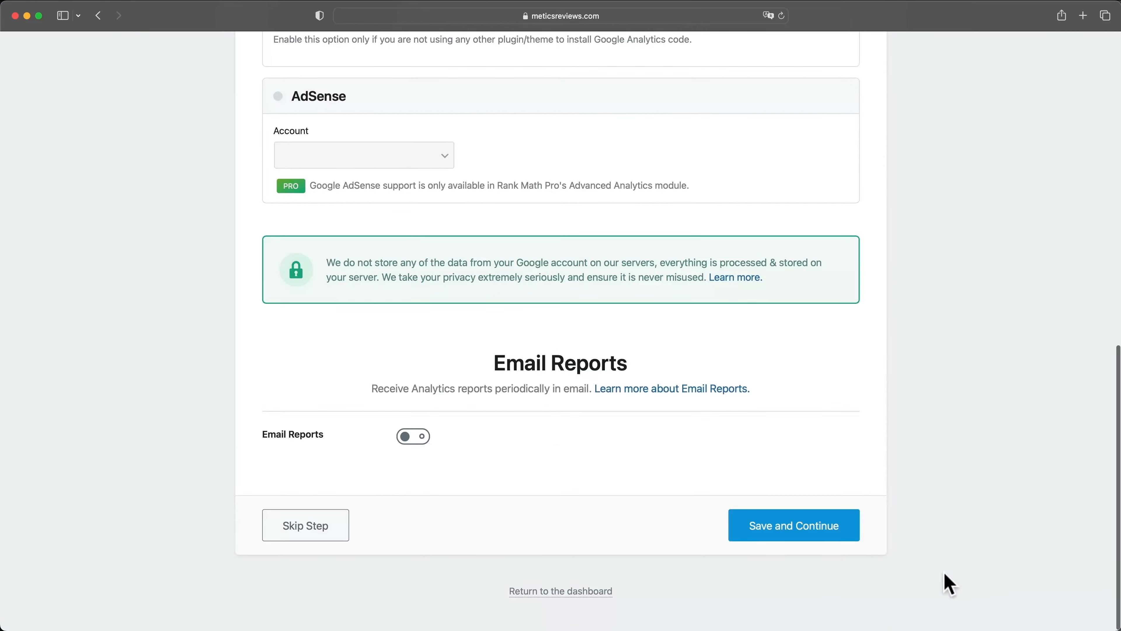
click(797, 534)
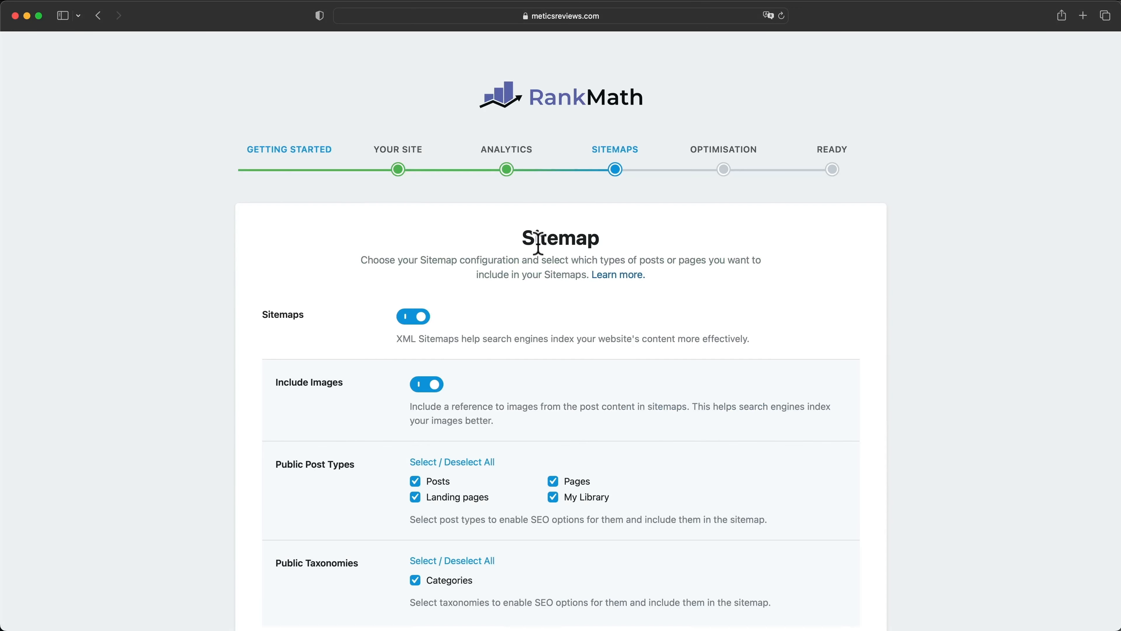
Review the Sitemap settings and save them with sitemaps, images, all public post types and categories included.
drag(525, 240, 612, 246)
click(746, 281)
scroll(459, 309, down, 3)
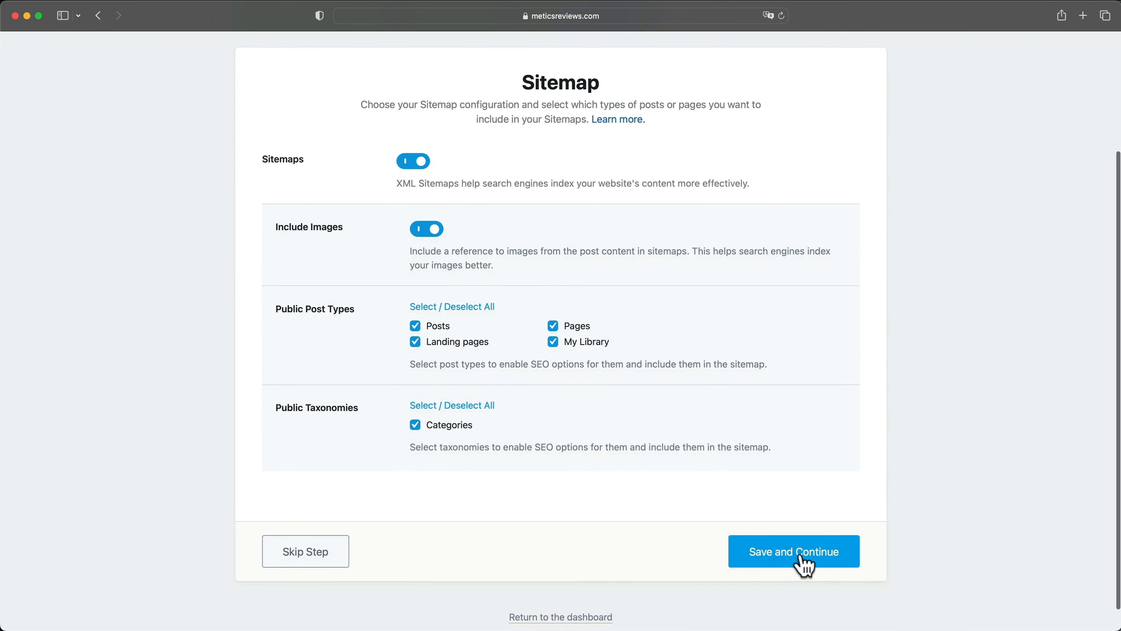
click(804, 561)
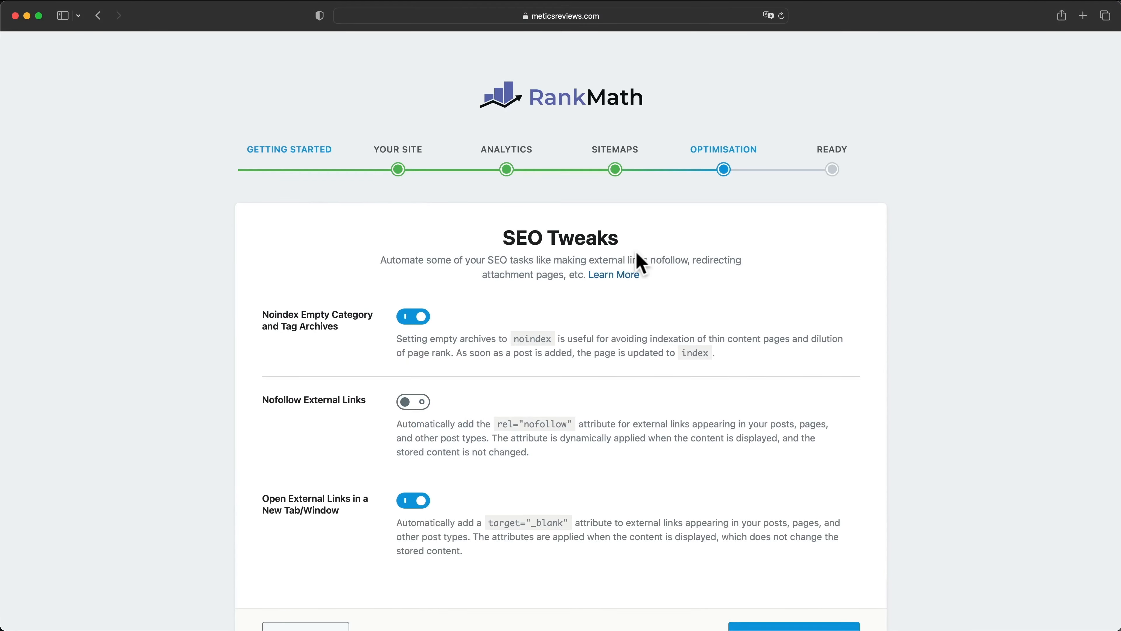
Save the default SEO Tweaks, finish the setup wizard and return to the dashboard.
scroll(525, 333, down, 3)
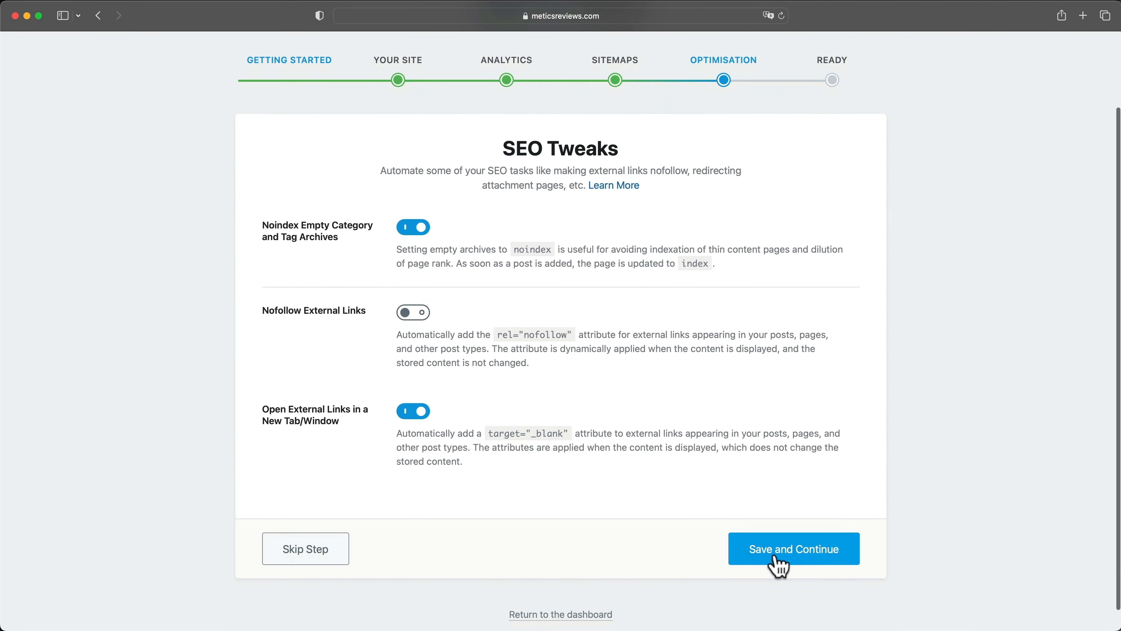
click(790, 564)
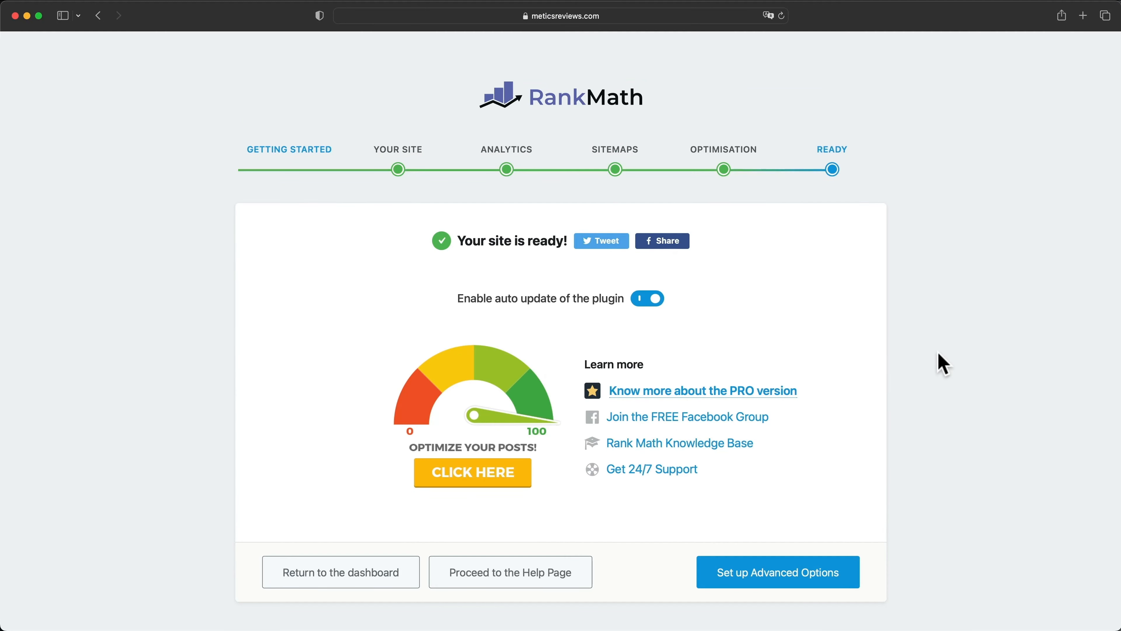
scroll(943, 365, down, 1)
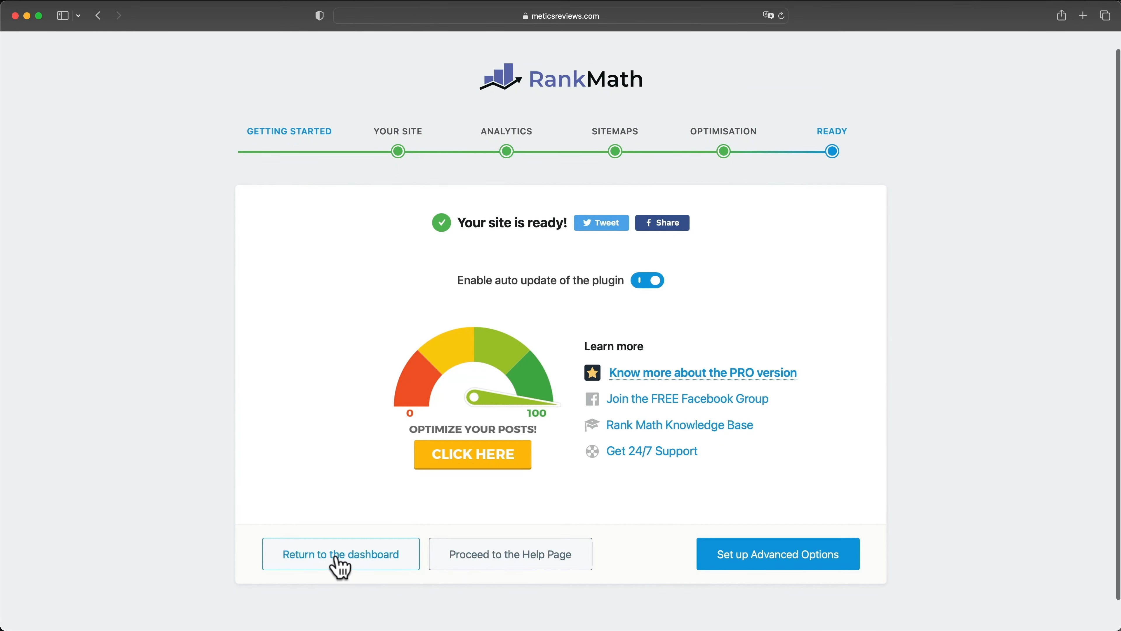
click(349, 563)
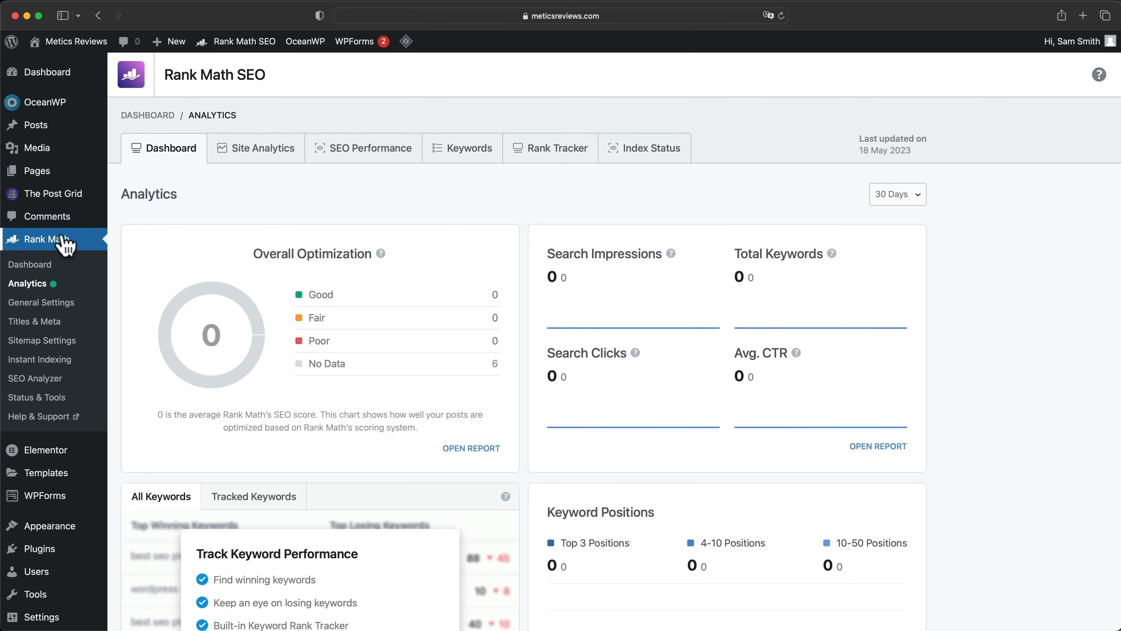
View the Site Analytics and SEO Performance reports in Rank Math Analytics, then return to its dashboard report.
click(247, 153)
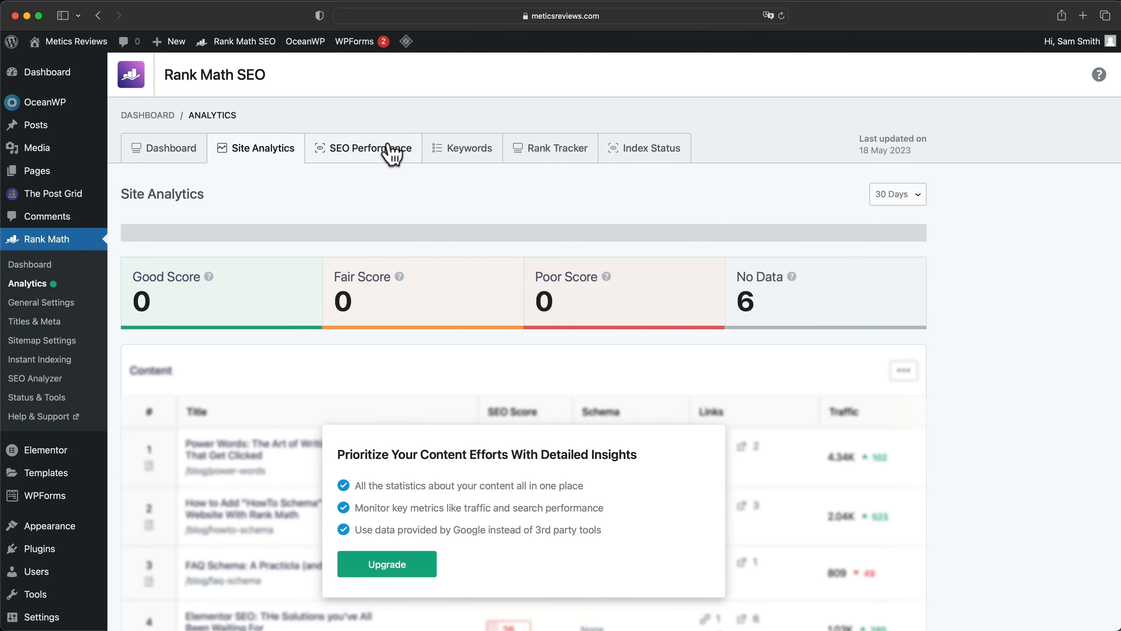
click(391, 153)
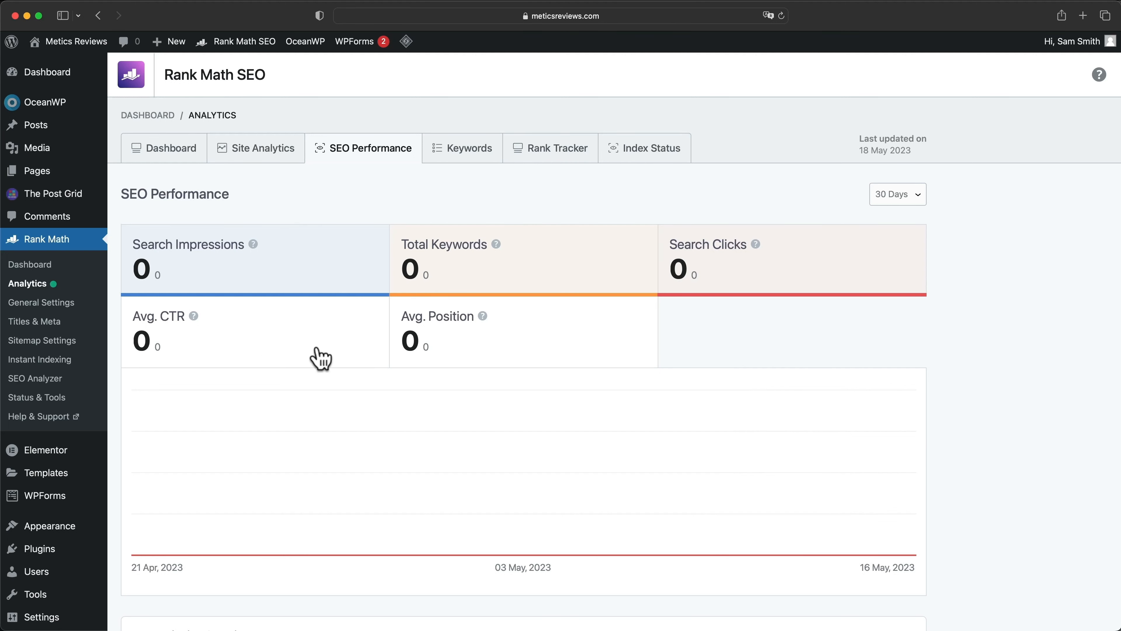
click(193, 156)
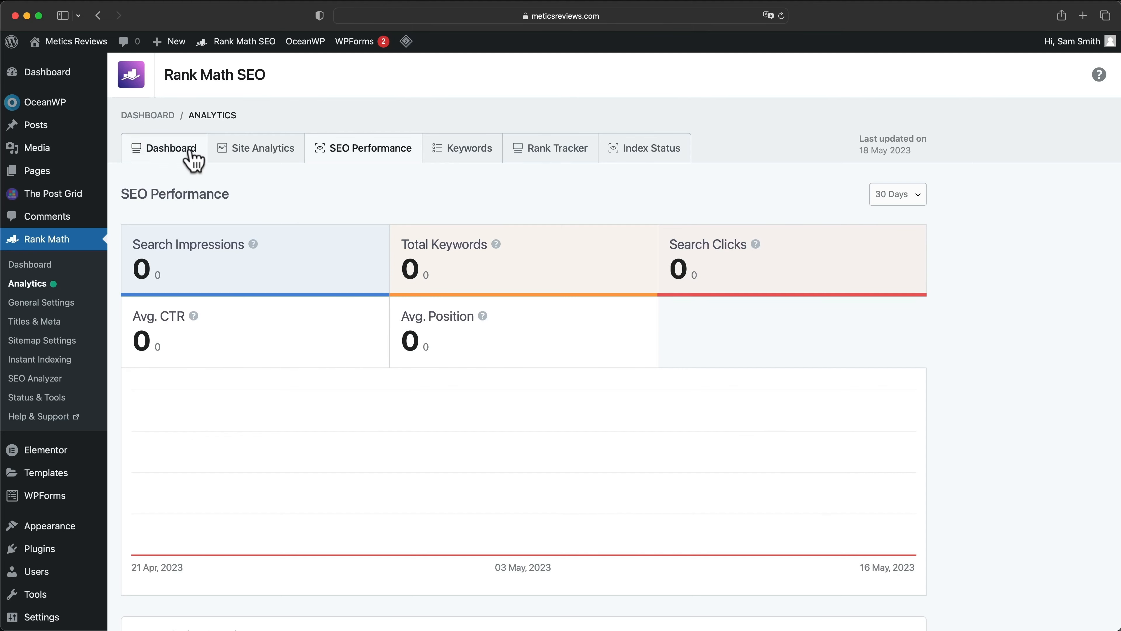